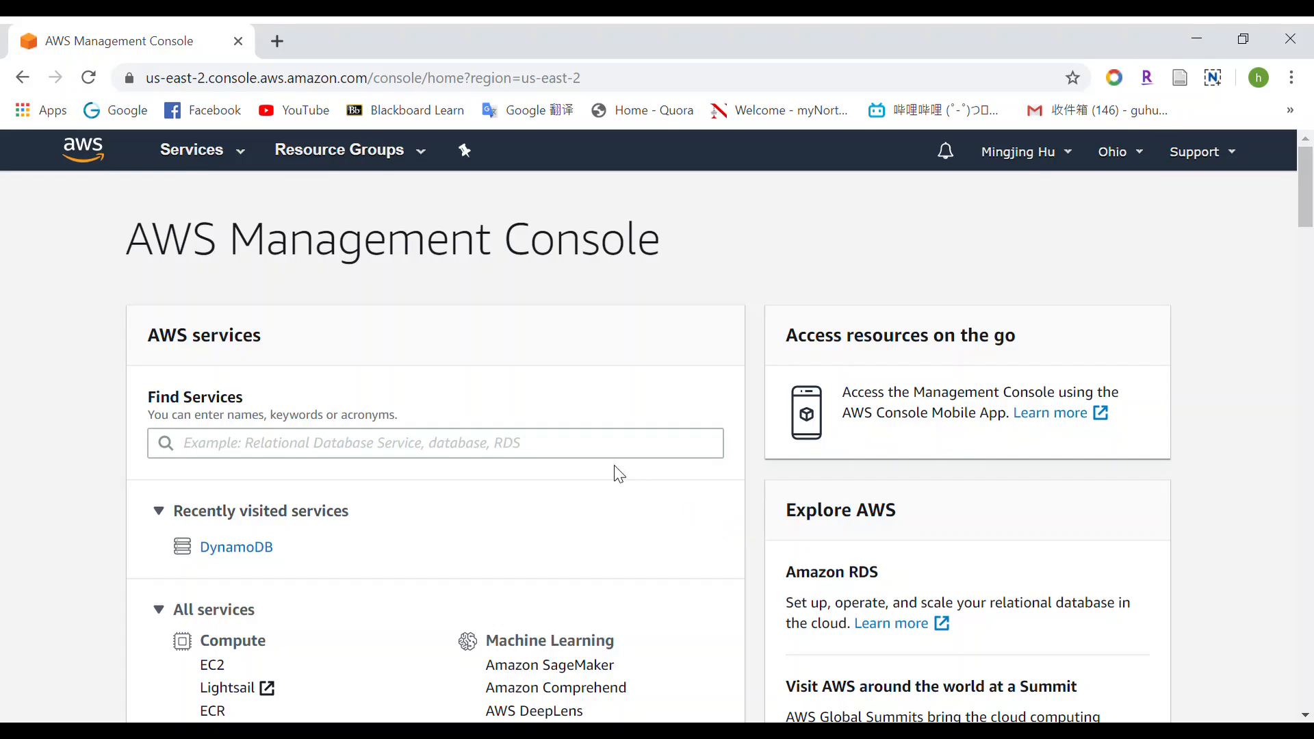
Find the DynamoDB service by searching for "dy" and open it
{"action": "left_click", "coordinate": [569, 457]}
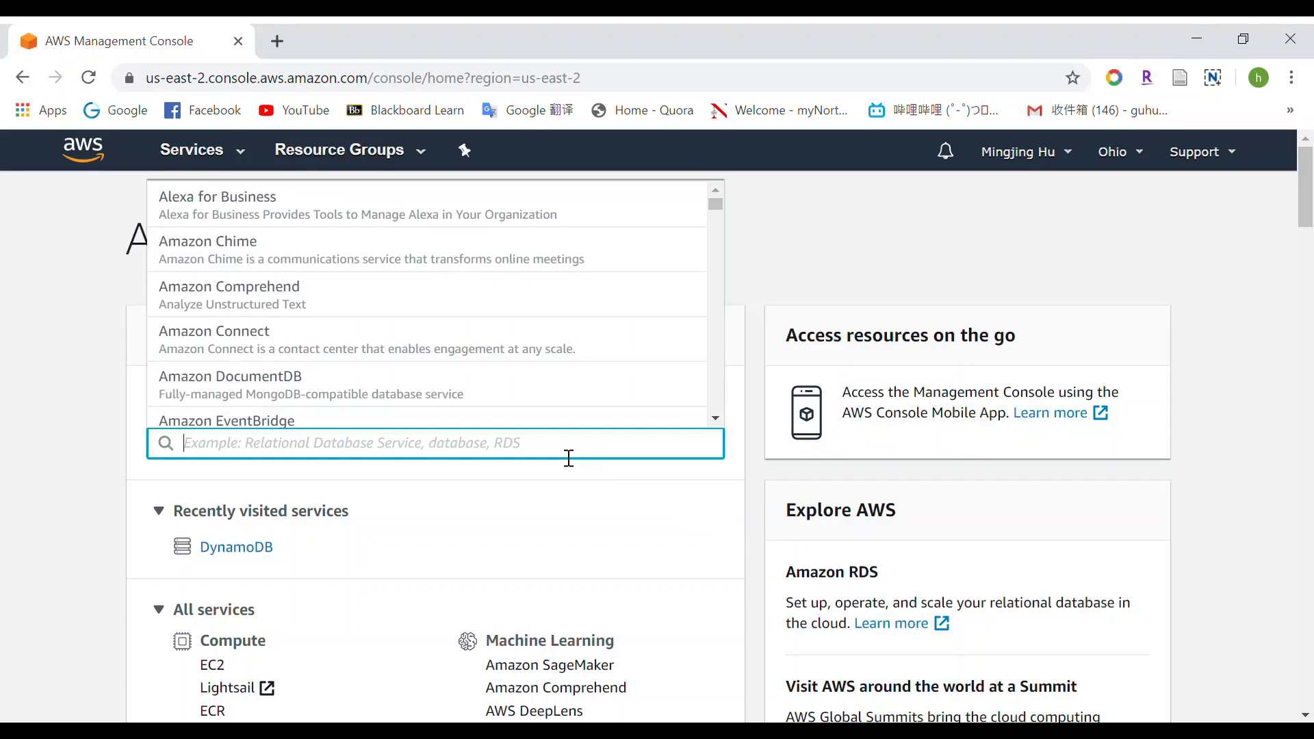
{"action": "type", "text": "dy"}
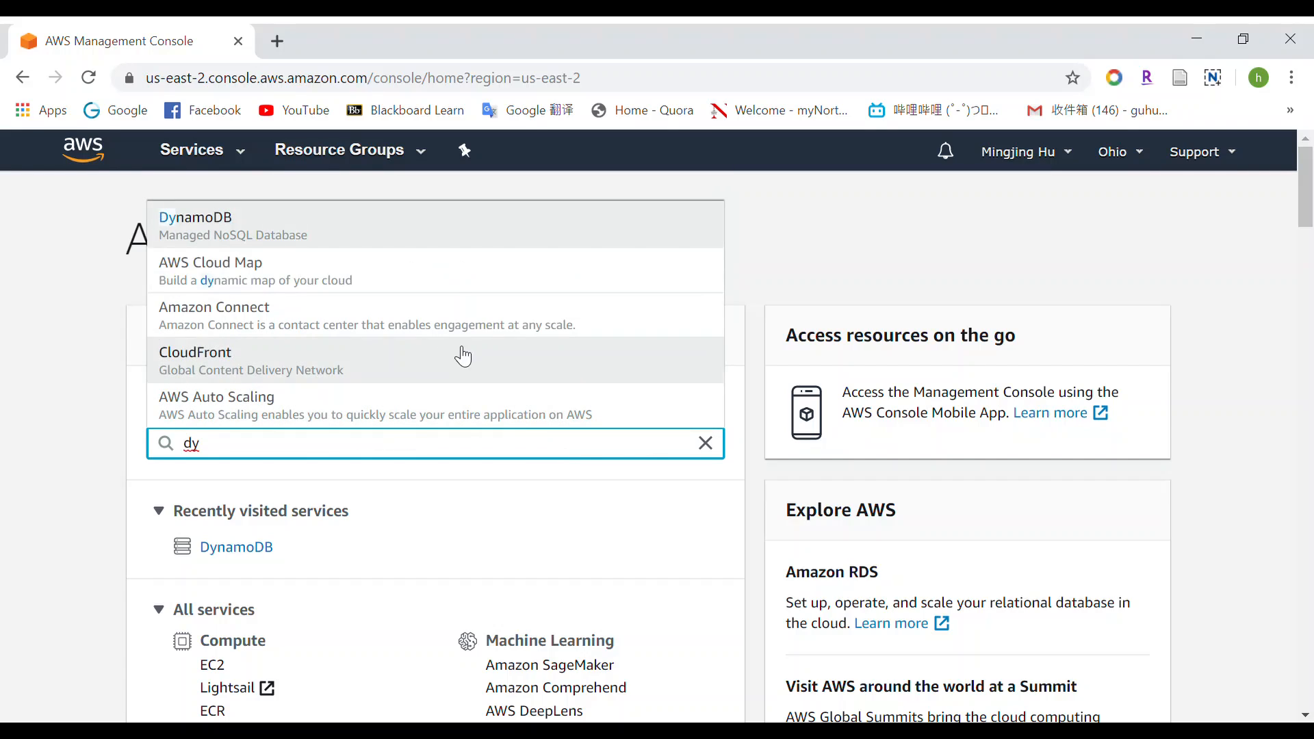
{"action": "left_click", "coordinate": [195, 220]}
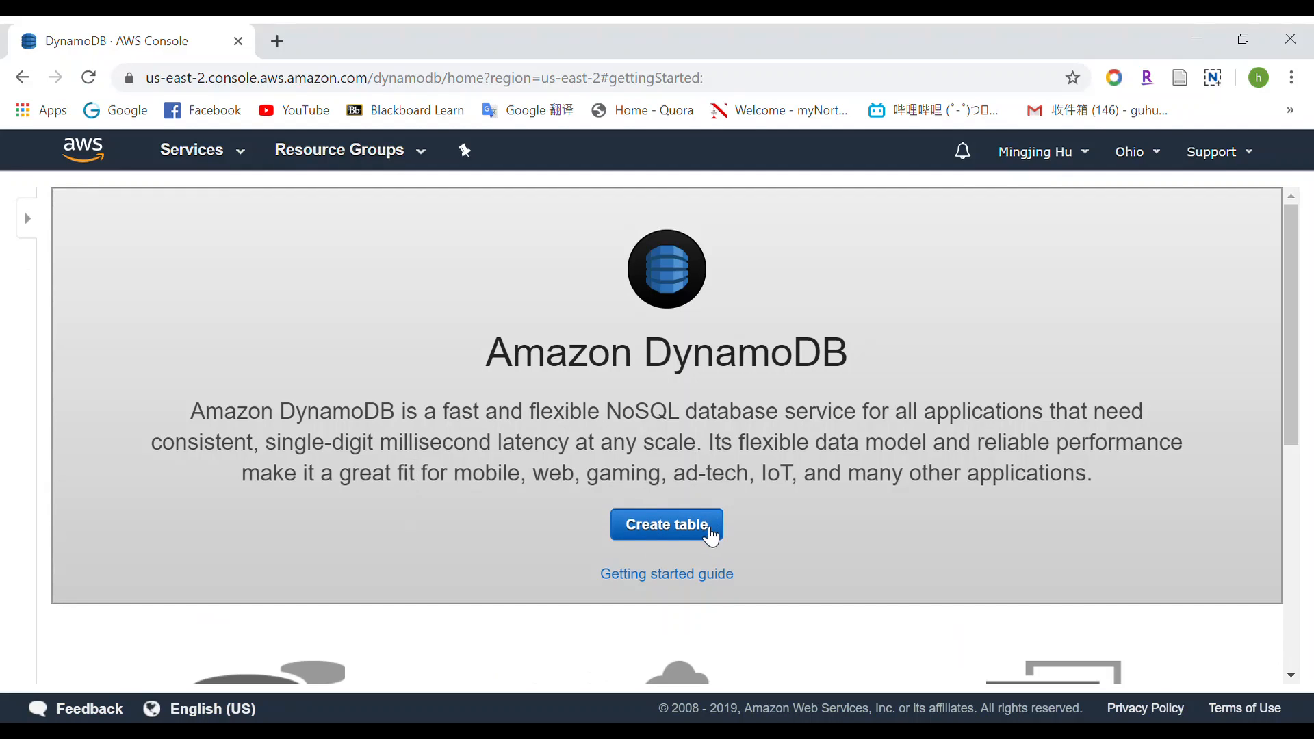
Start a new table named Music with the string partition key Artist and the string sort key Songtitle
{"action": "left_click", "coordinate": [712, 535]}
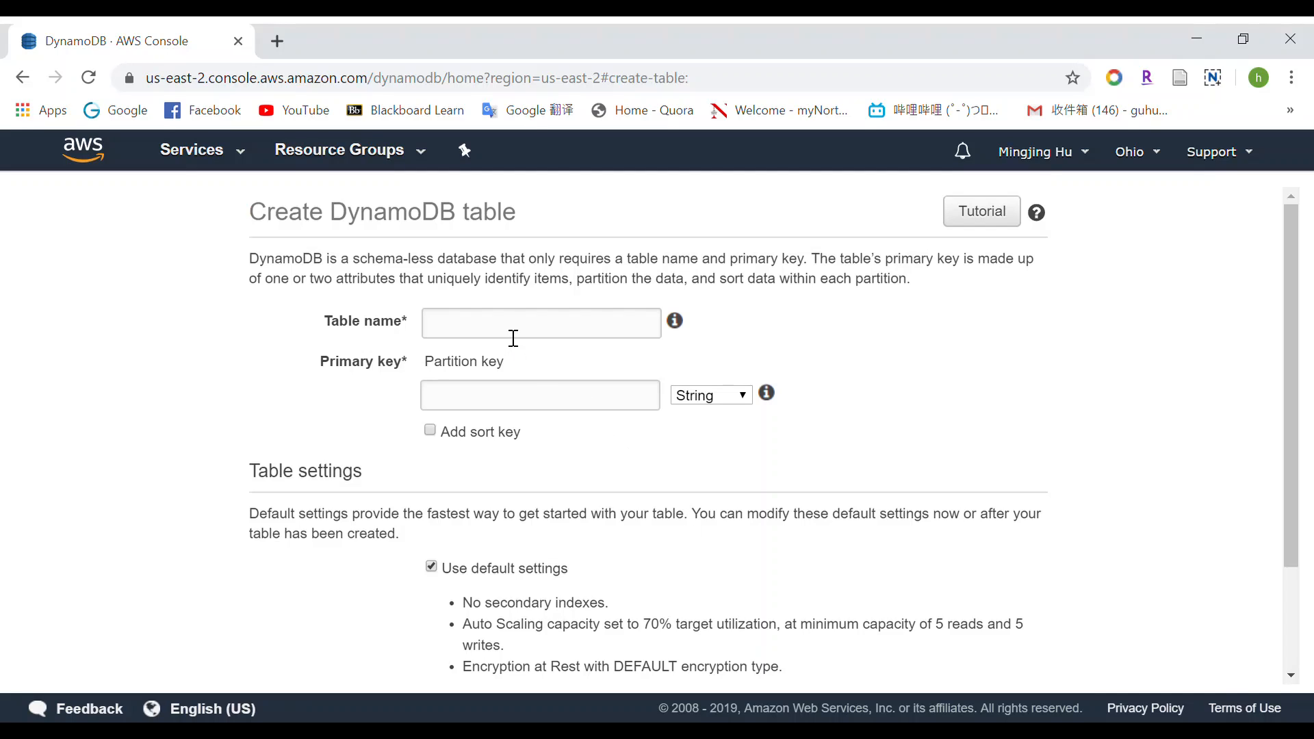
{"action": "left_click", "coordinate": [511, 335]}
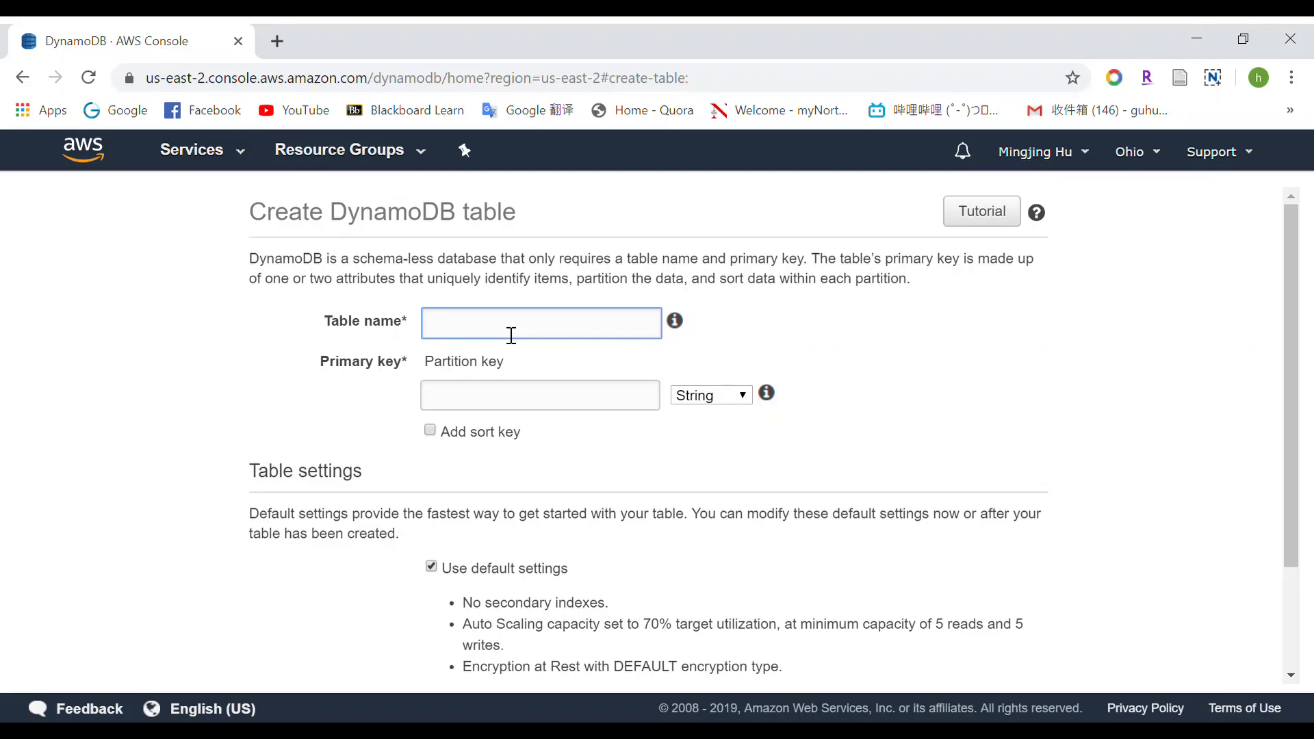
{"action": "type", "text": "Music"}
{"action": "left_click", "coordinate": [470, 403]}
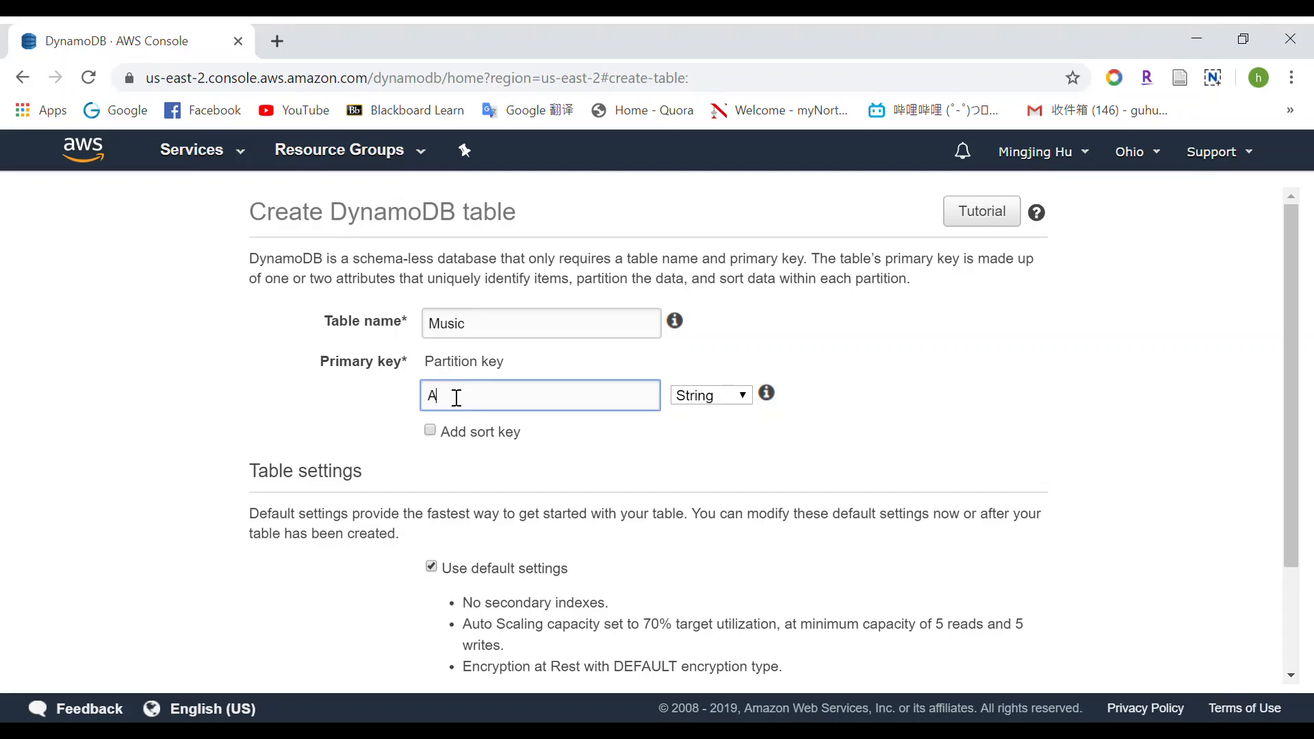
{"action": "type", "text": "Artist"}
{"action": "left_click", "coordinate": [430, 431]}
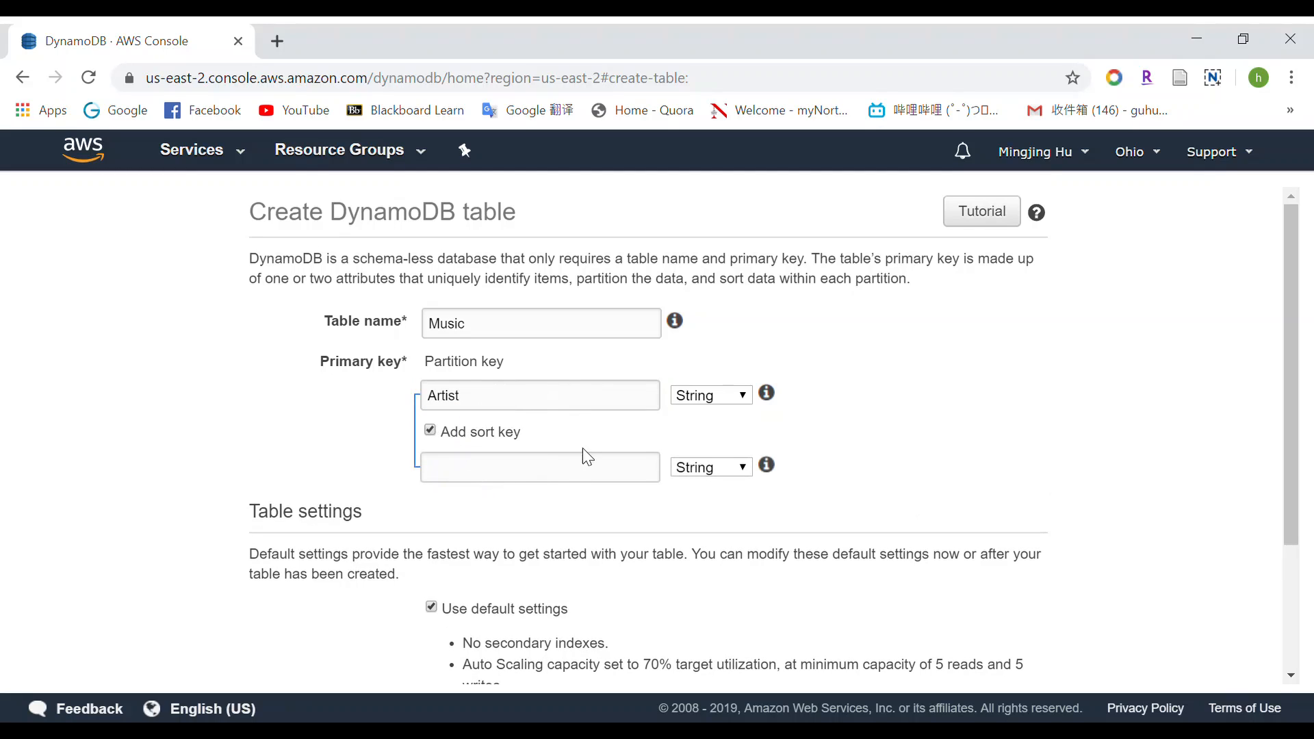
{"action": "left_click", "coordinate": [528, 482]}
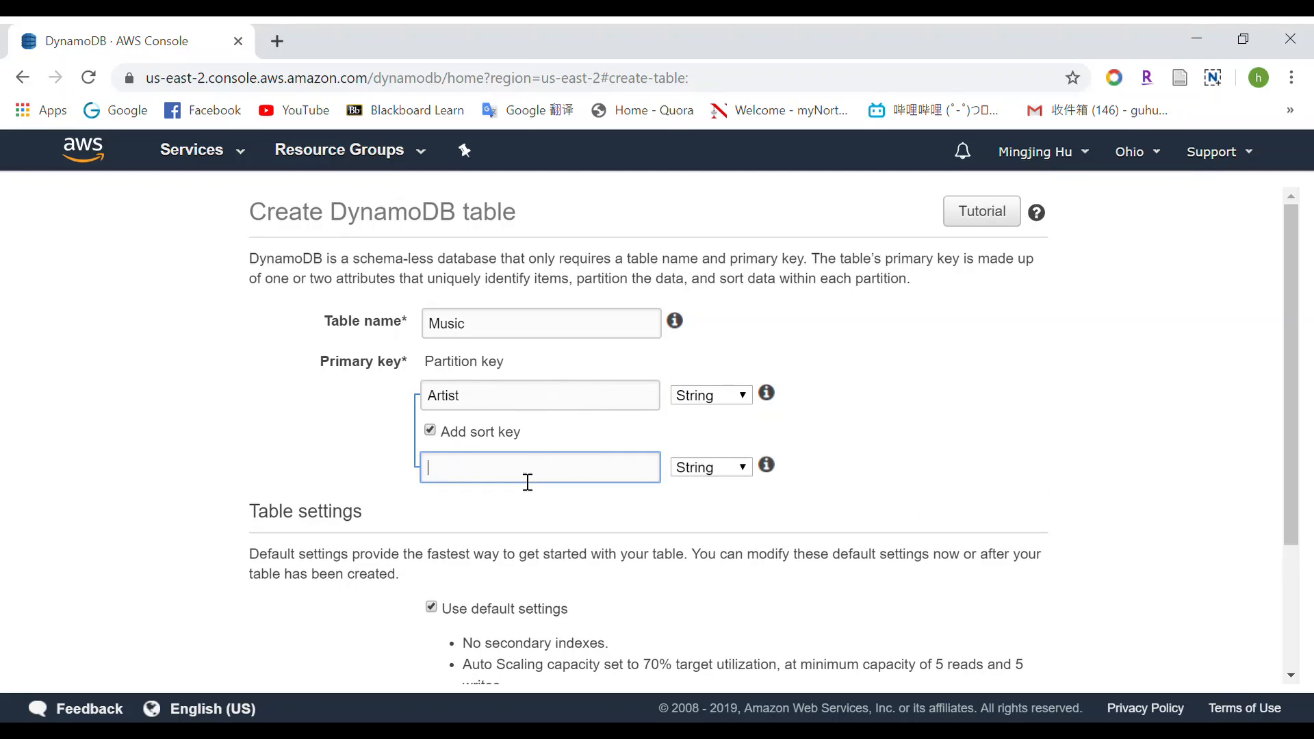
{"action": "type", "text": "Songtitle"}
Turn off the default table settings, review the capacity, auto scaling and encryption options, and create the Music table
{"action": "scroll", "coordinate": [493, 534], "scroll_direction": "down", "scroll_amount": 1}
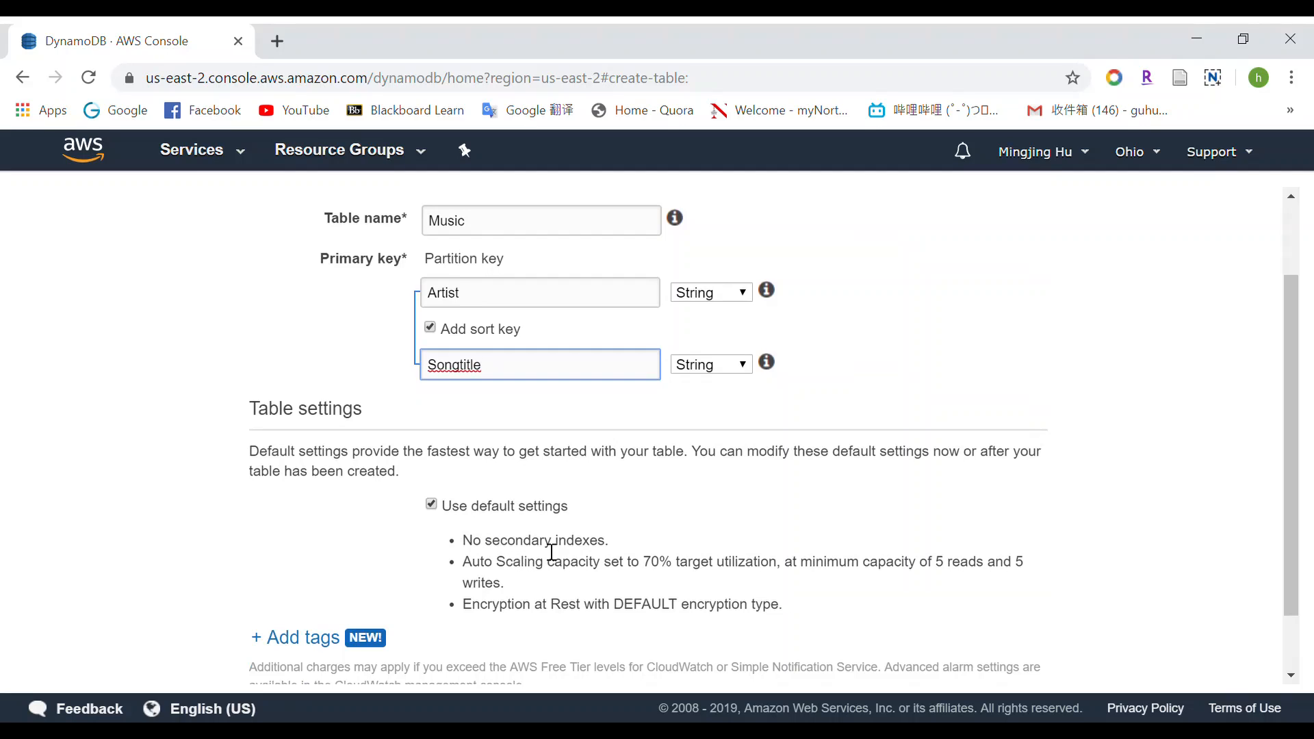
{"action": "left_click", "coordinate": [431, 506]}
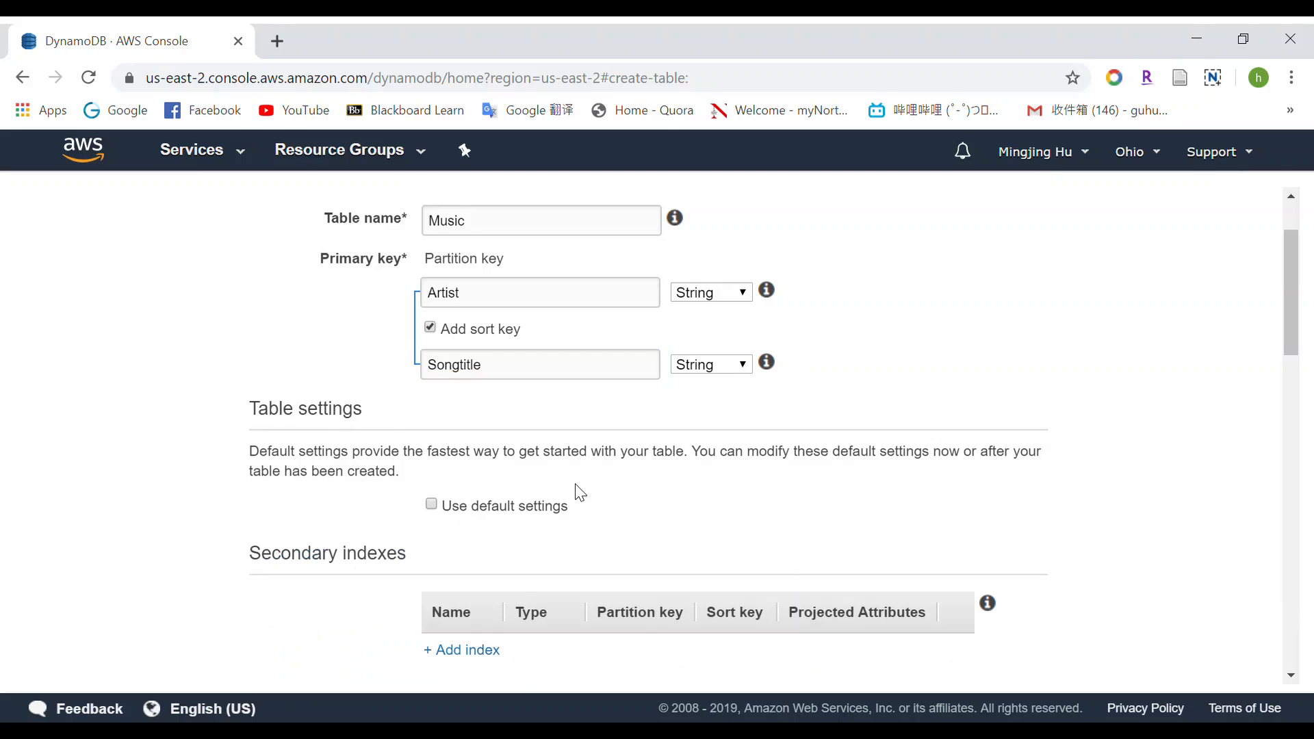
{"action": "scroll", "coordinate": [616, 490], "scroll_direction": "down", "scroll_amount": 6}
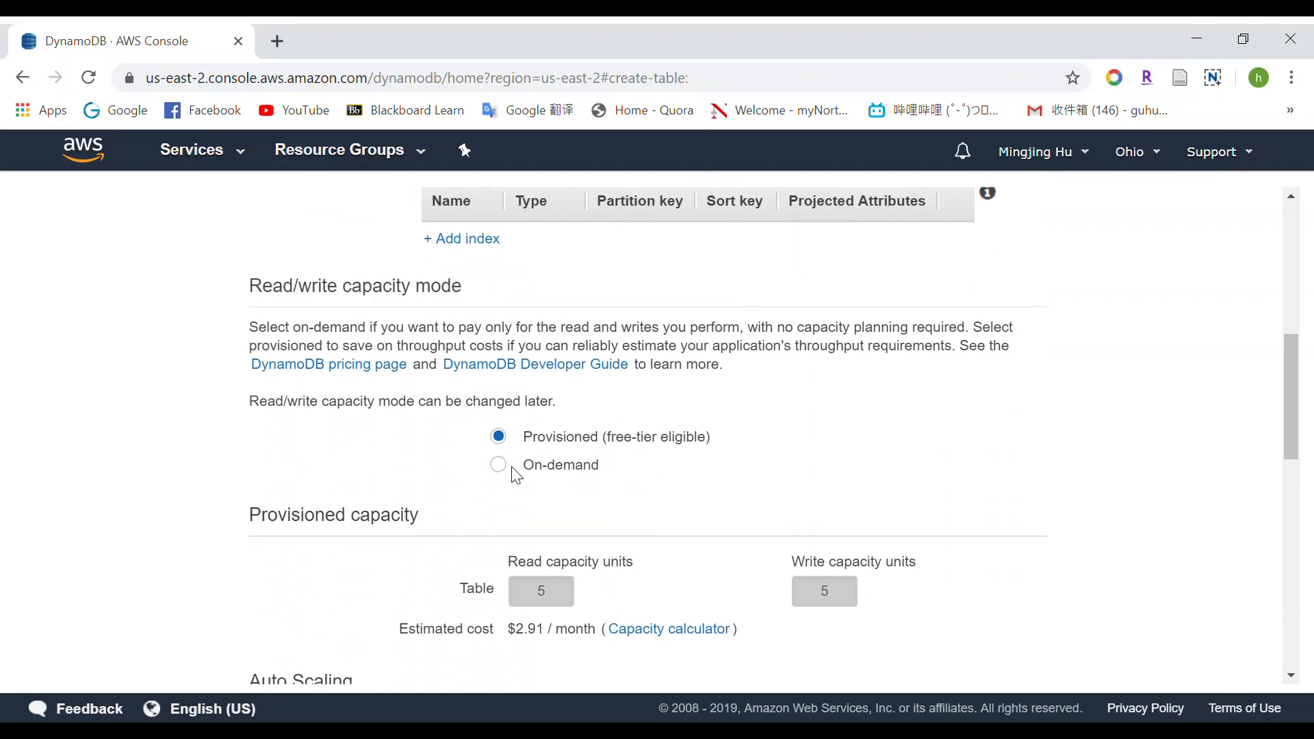
{"action": "scroll", "coordinate": [425, 526], "scroll_direction": "down", "scroll_amount": 1}
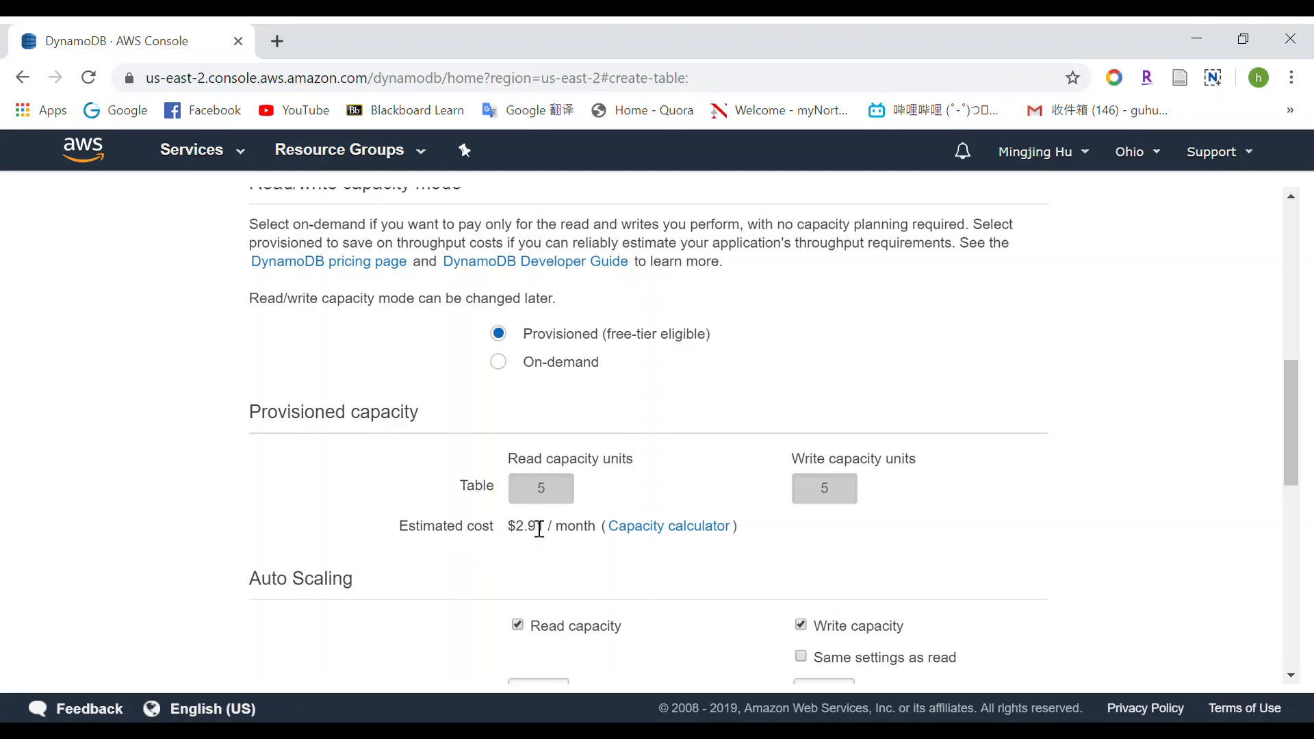
{"action": "scroll", "coordinate": [566, 541], "scroll_direction": "down", "scroll_amount": 2}
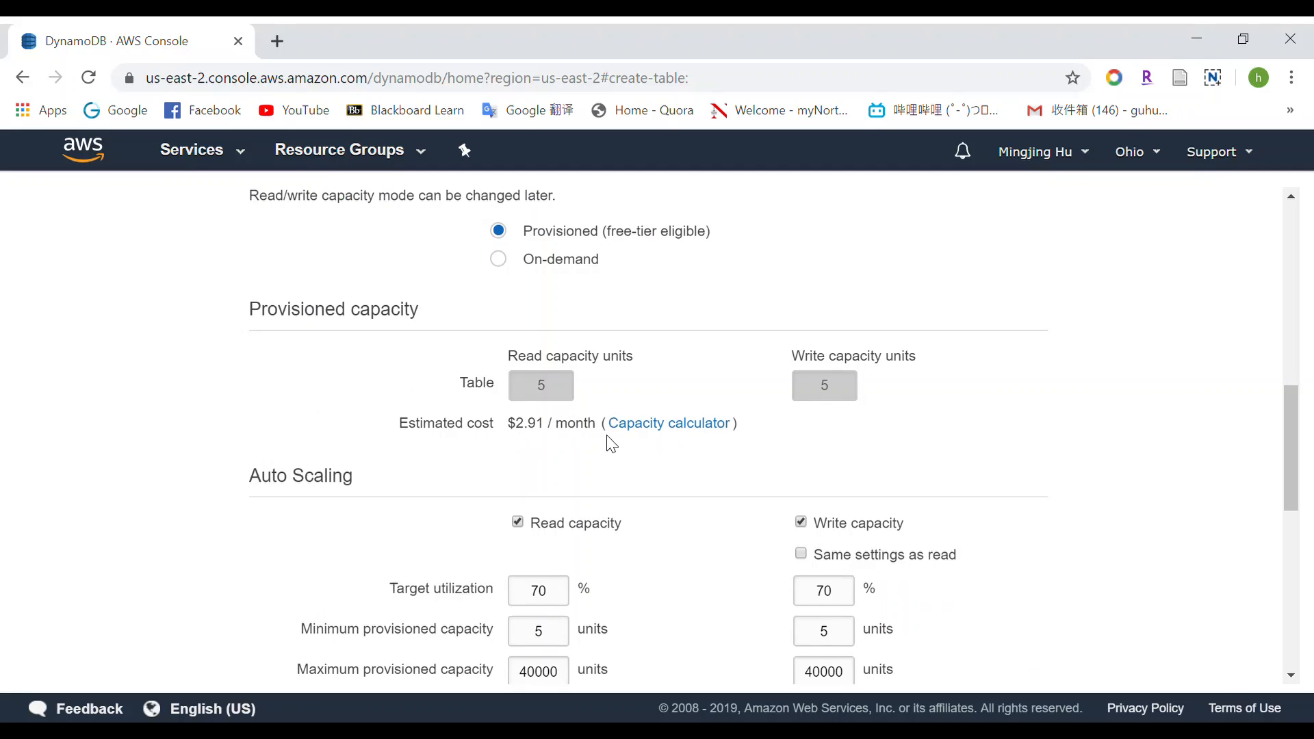
{"action": "scroll", "coordinate": [609, 445], "scroll_direction": "down", "scroll_amount": 3}
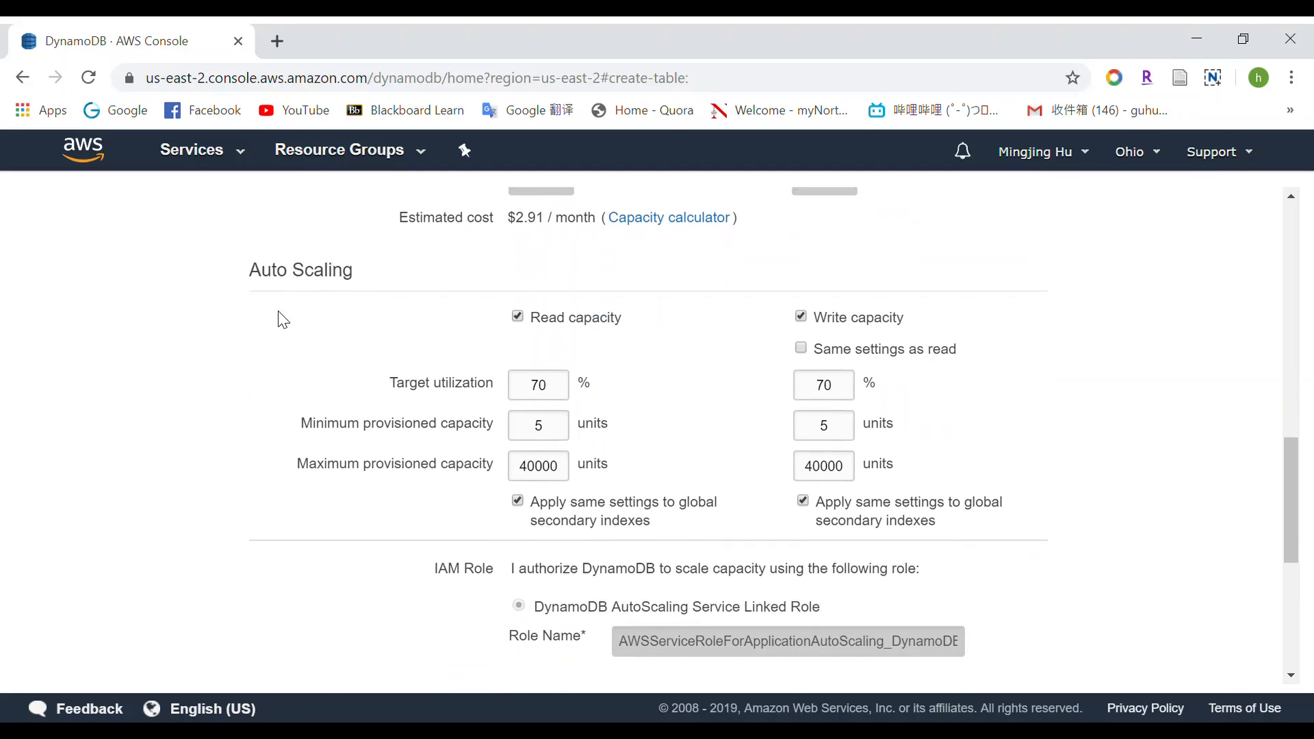
{"action": "scroll", "coordinate": [533, 372], "scroll_direction": "down", "scroll_amount": 1}
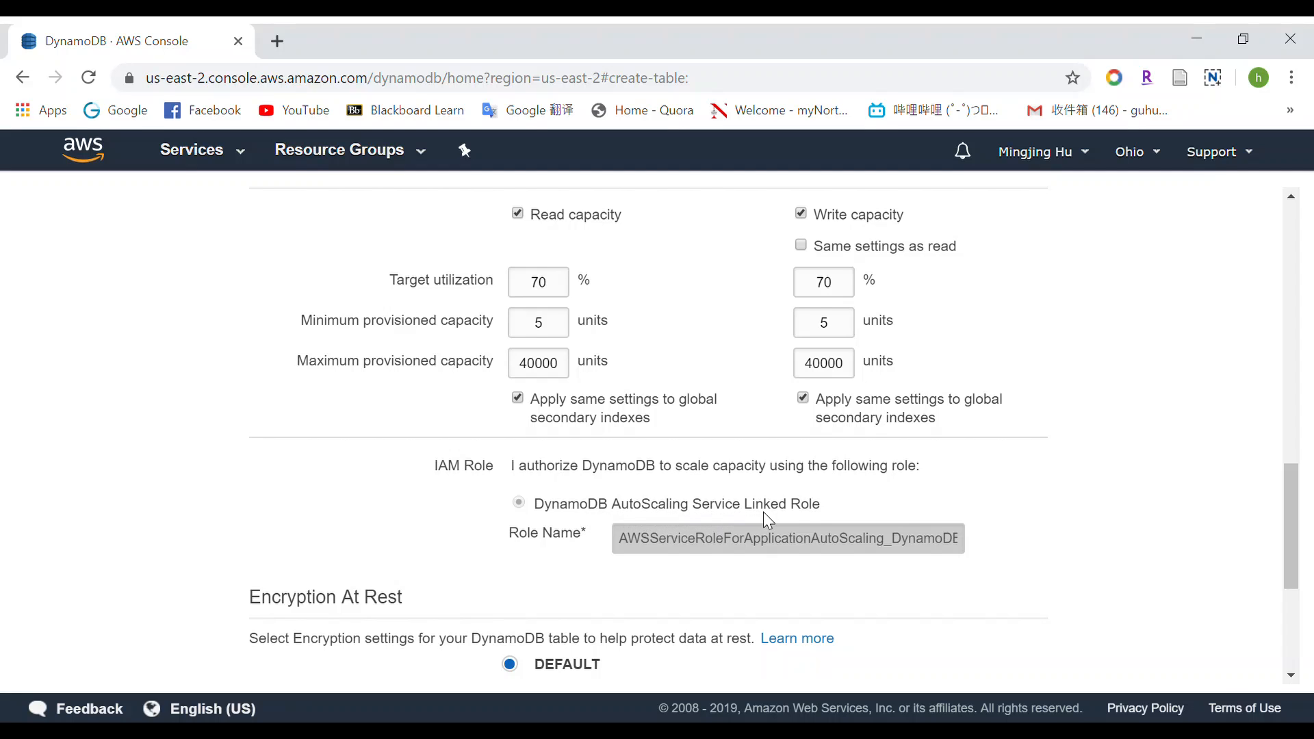
{"action": "scroll", "coordinate": [825, 504], "scroll_direction": "down", "scroll_amount": 5}
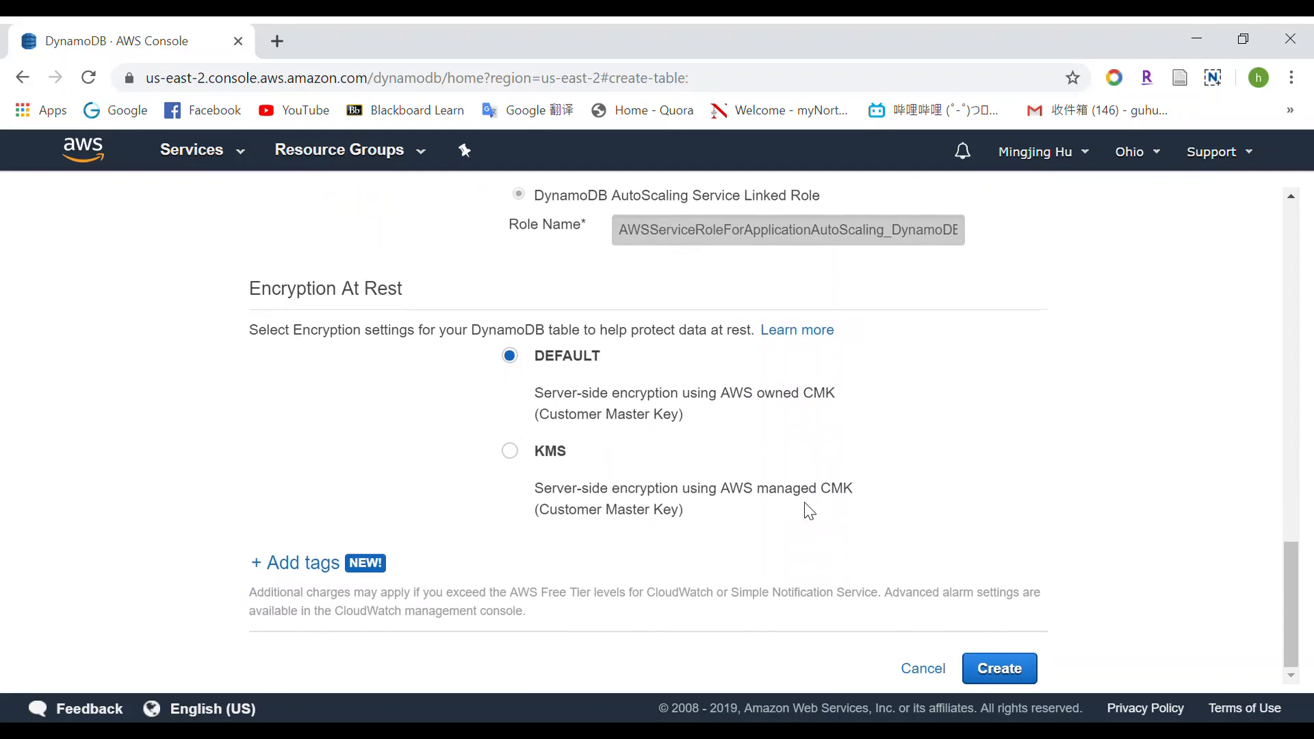
{"action": "left_click", "coordinate": [1011, 667]}
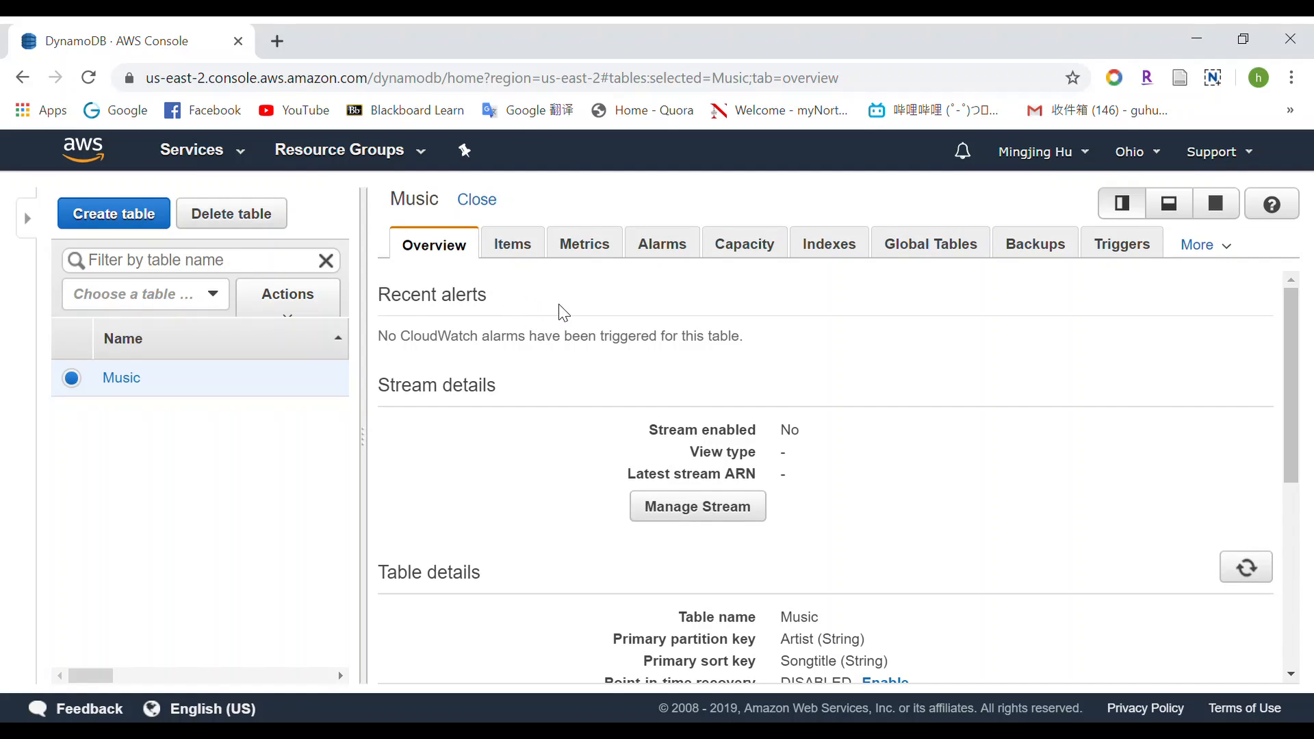
Review the Music table's details and add an item with Artist John Legend and Songtitle All of Me
{"action": "scroll", "coordinate": [827, 390], "scroll_direction": "down", "scroll_amount": 3}
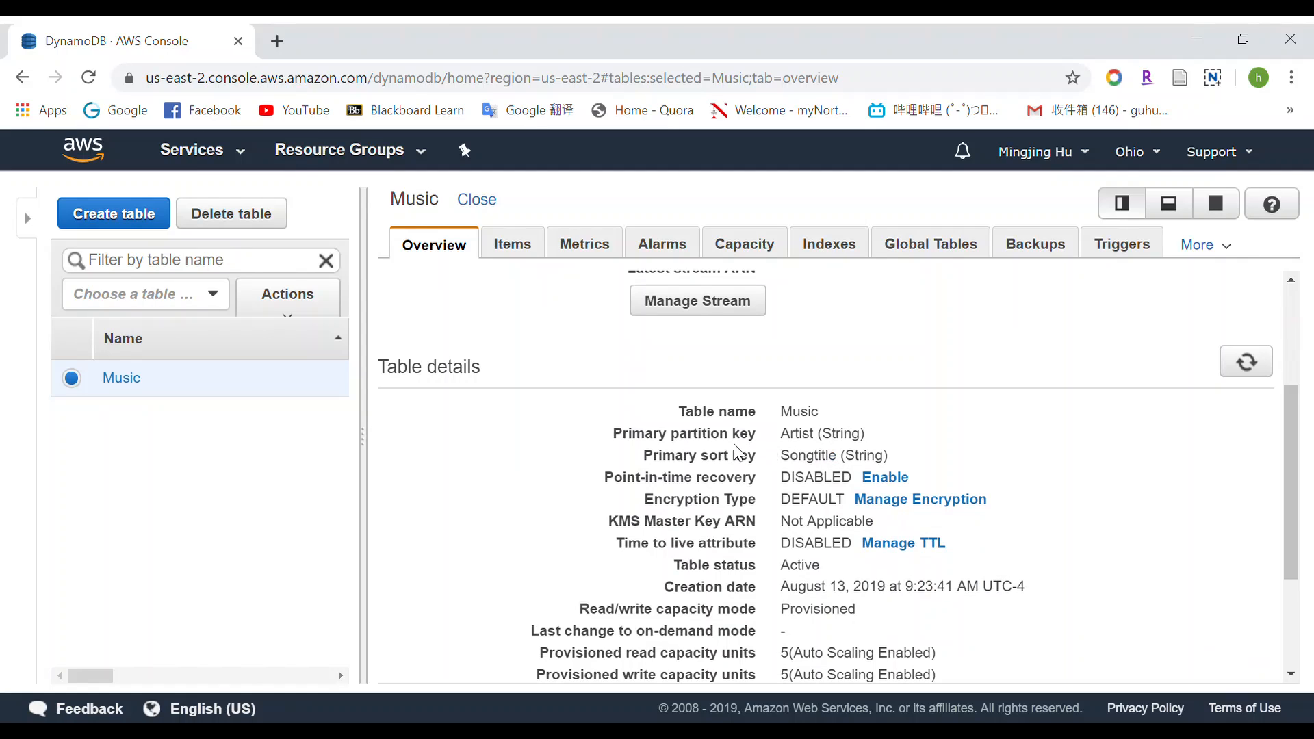
{"action": "left_click_drag", "start_coordinate": [625, 434], "coordinate": [873, 444]}
{"action": "scroll", "coordinate": [921, 445], "scroll_direction": "down", "scroll_amount": 3}
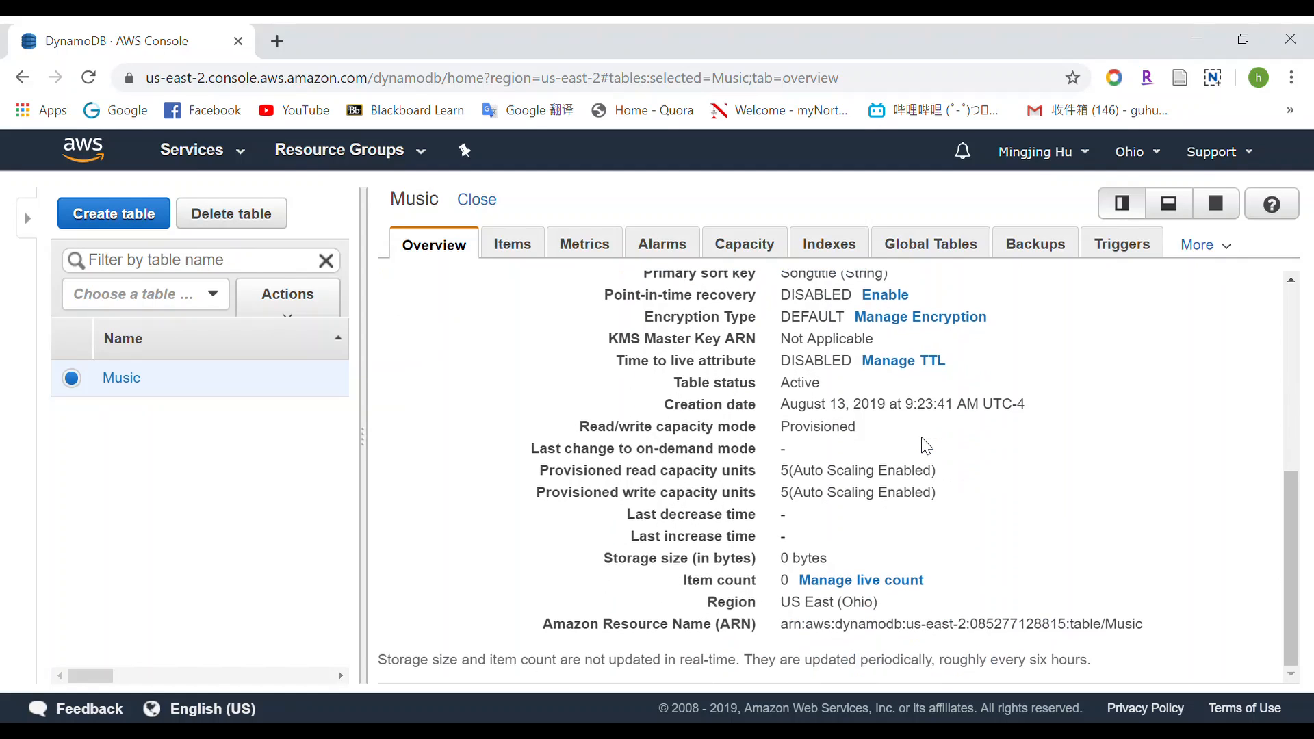
{"action": "left_click", "coordinate": [520, 259]}
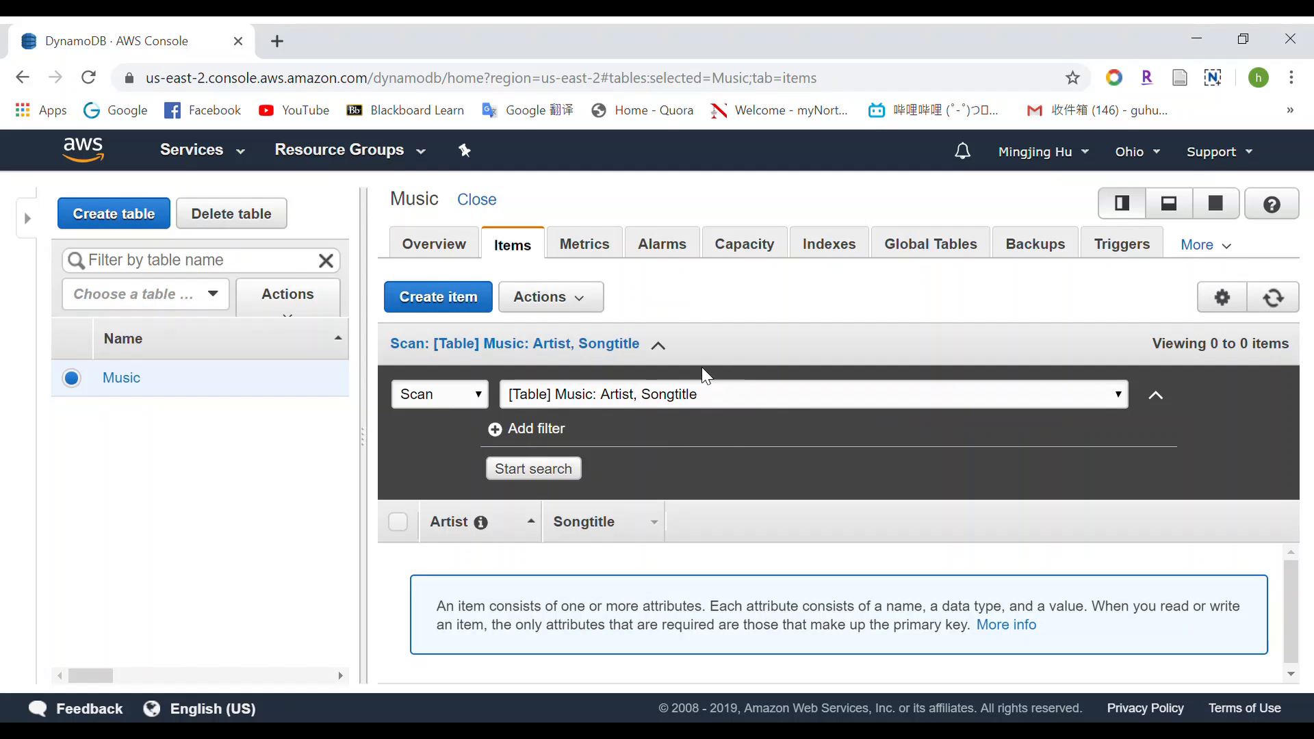
{"action": "left_click", "coordinate": [424, 297]}
{"action": "left_click", "coordinate": [410, 354]}
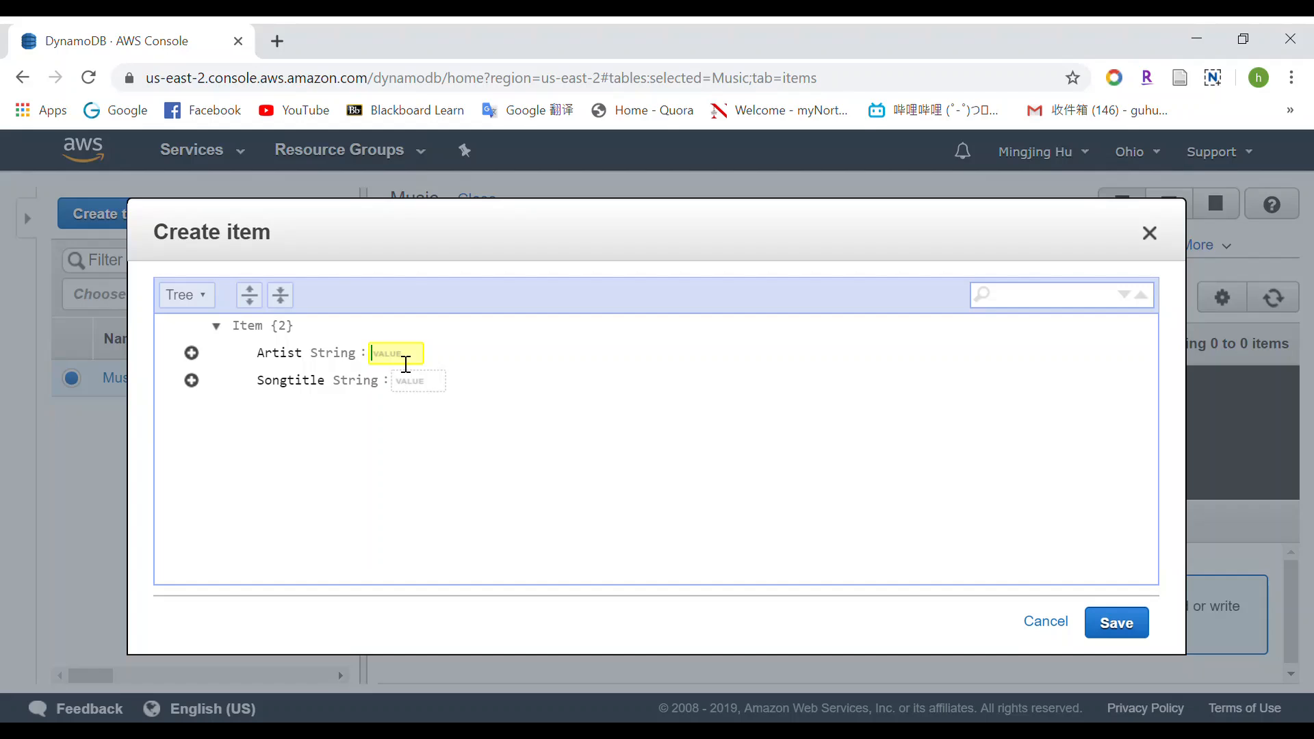
{"action": "type", "text": "John Legend"}
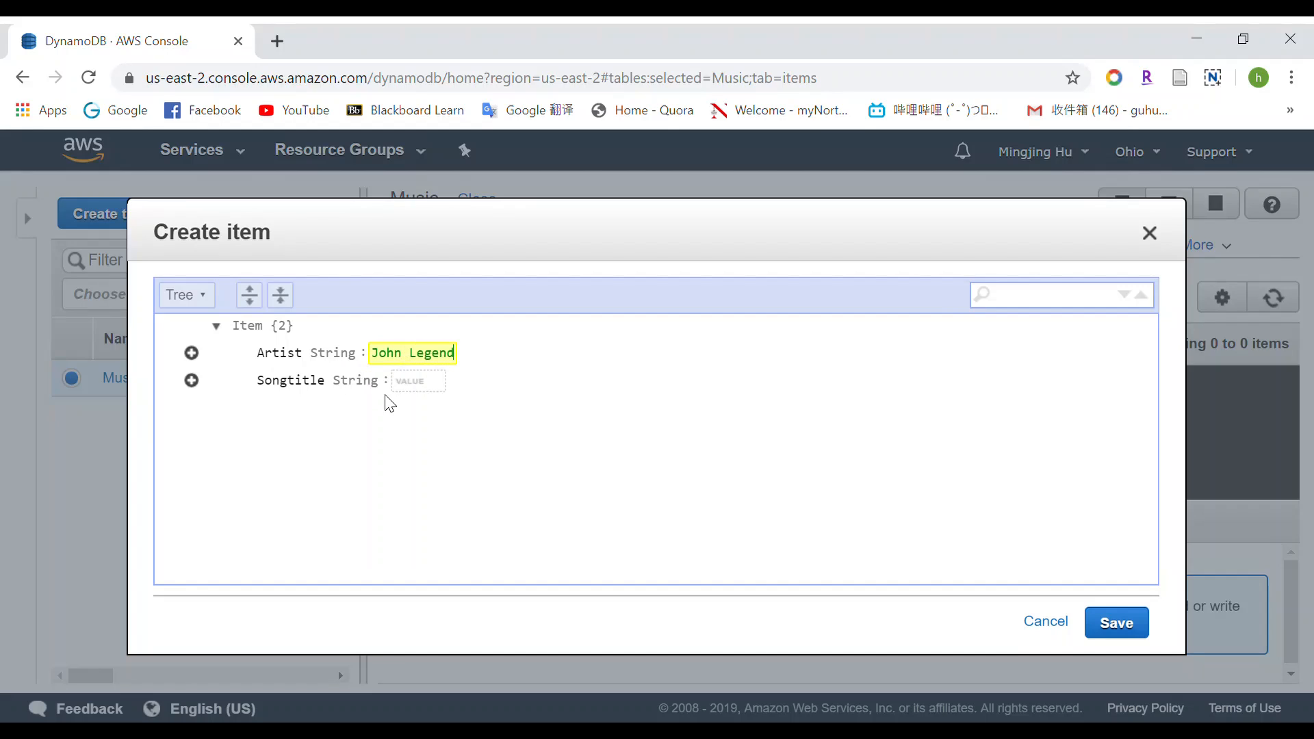
{"action": "left_click", "coordinate": [430, 382]}
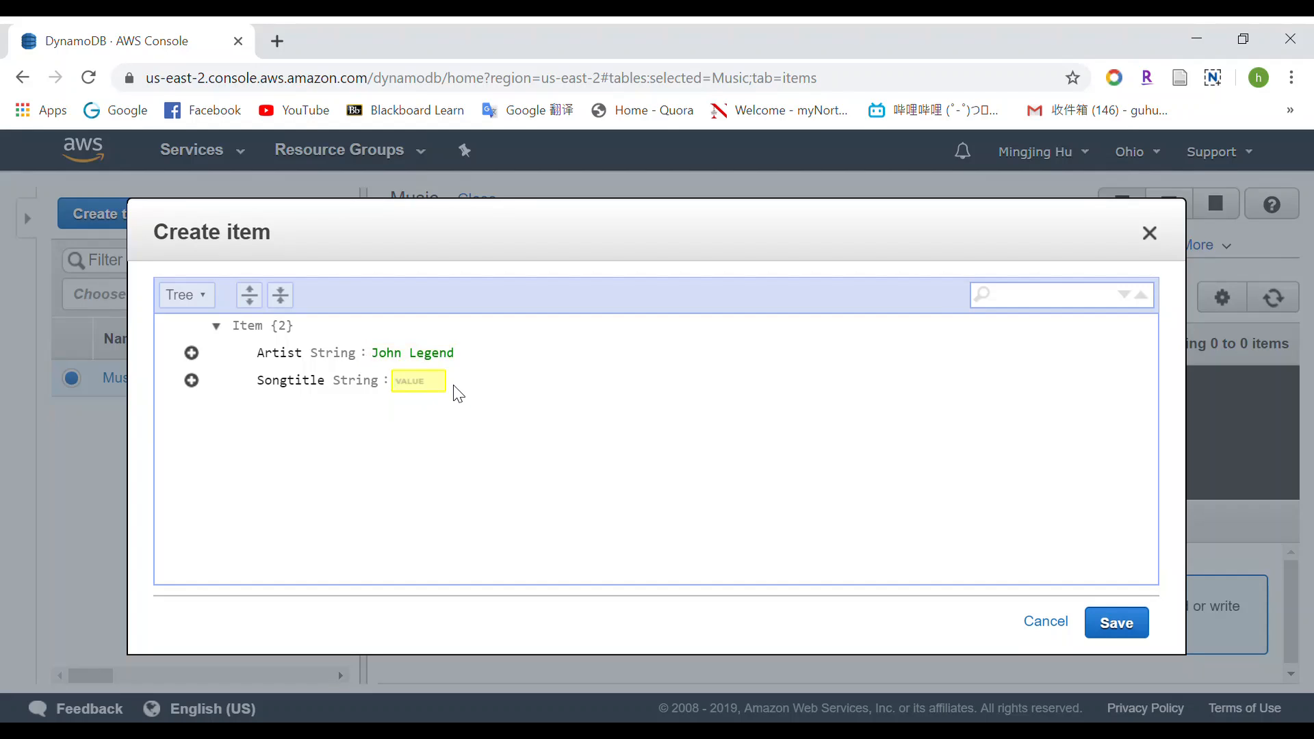
{"action": "type", "text": "All of Me"}
{"action": "left_click", "coordinate": [1130, 637]}
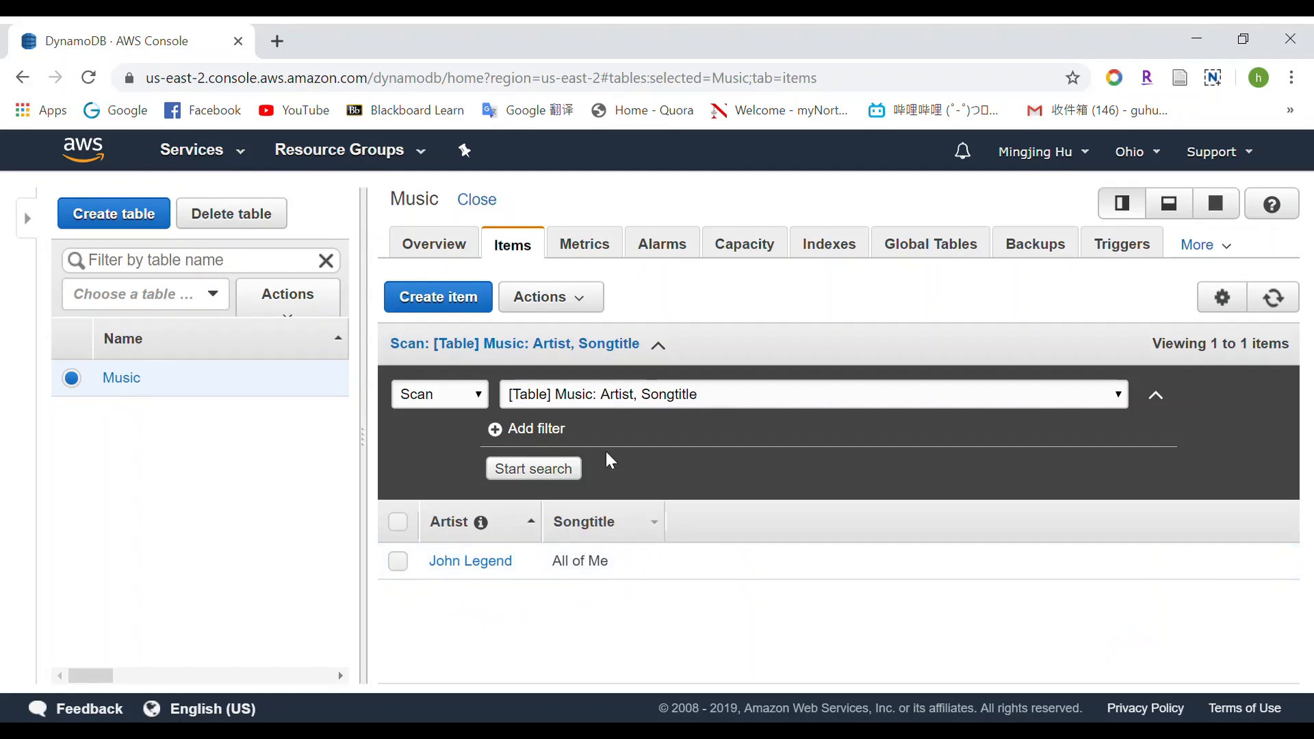
Add an item to the Music table with Artist Kari Kimmel and Songtitle Fingerprints
{"action": "left_click", "coordinate": [467, 302]}
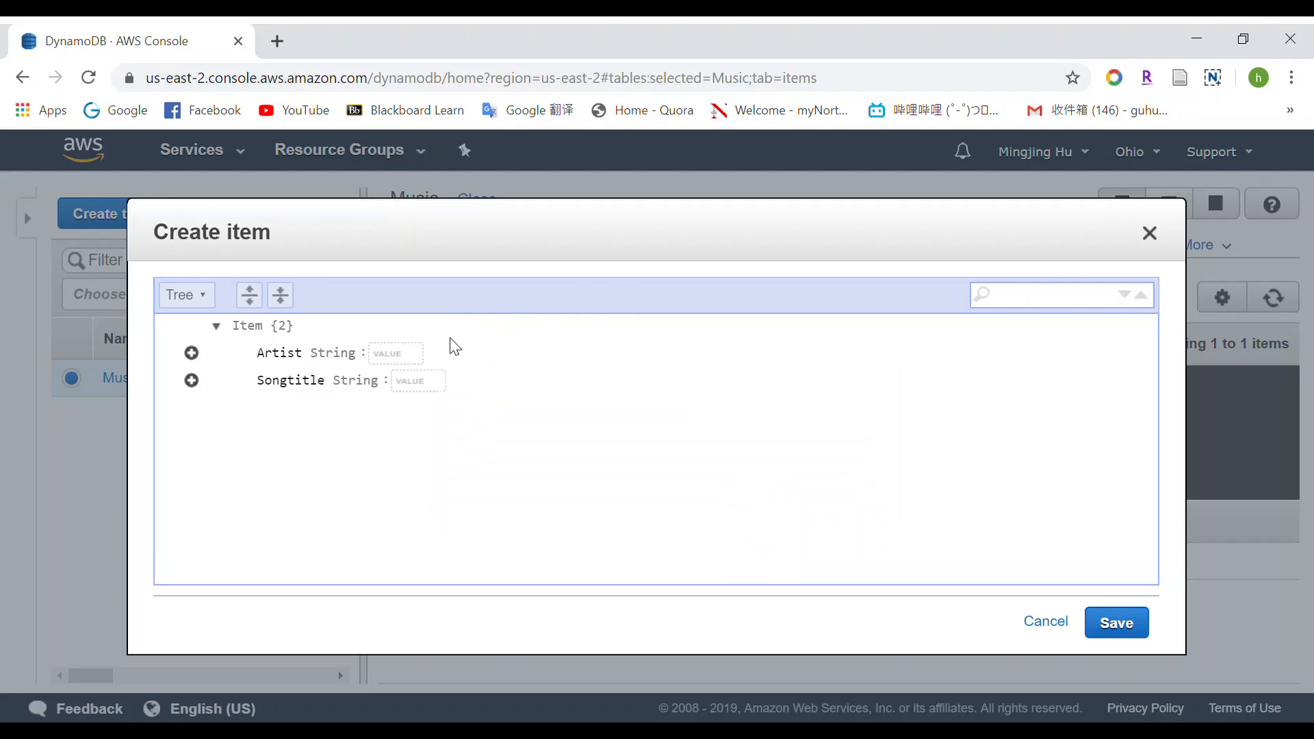
{"action": "left_click", "coordinate": [419, 359]}
{"action": "type", "text": "Kari Kimmel"}
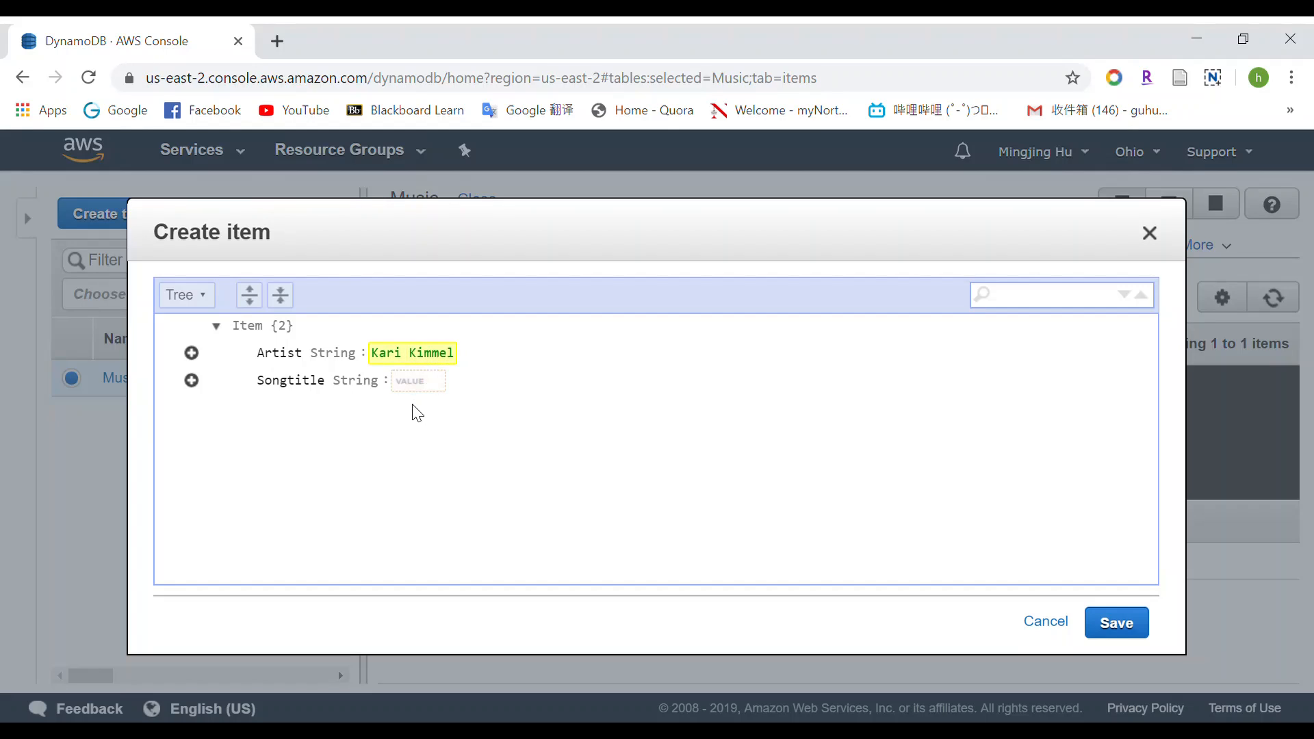
{"action": "left_click", "coordinate": [434, 389]}
{"action": "type", "text": "F"}
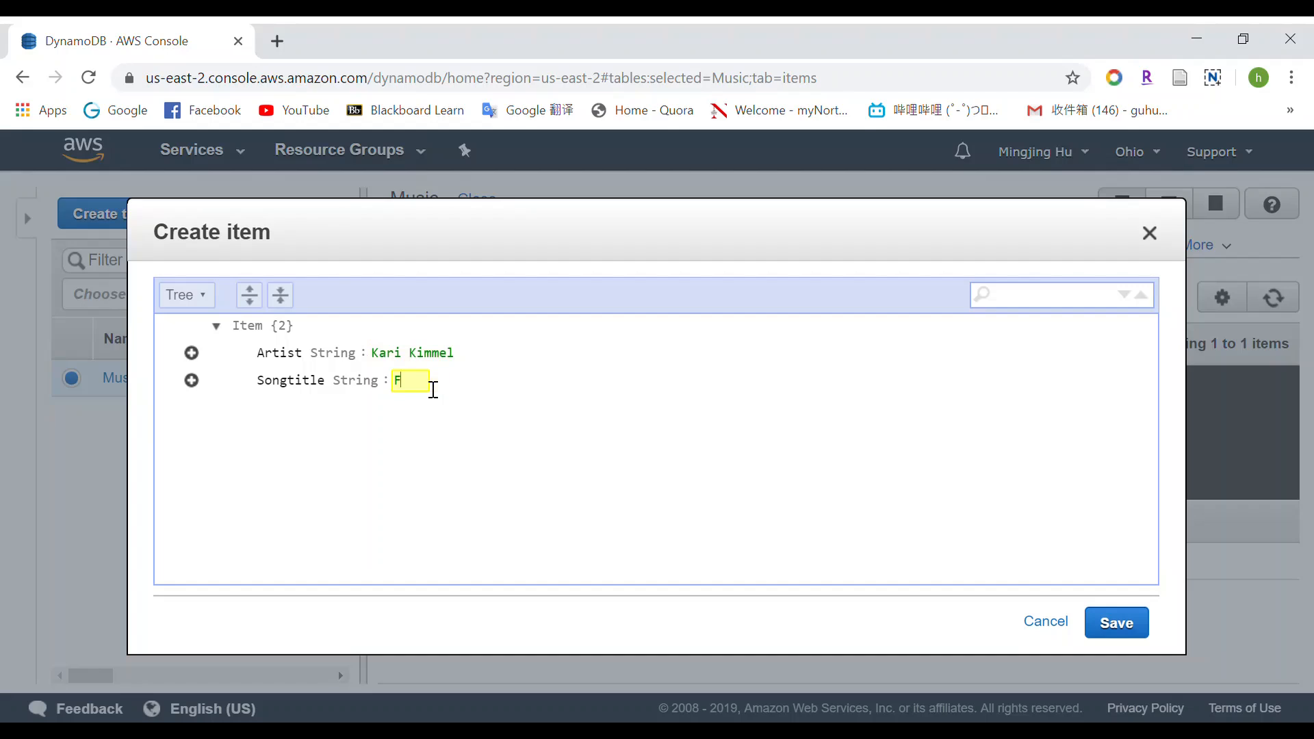
{"action": "type", "text": "ingerprints"}
{"action": "left_click", "coordinate": [1117, 620]}
Add an item to the Music table with Artist Taylor Swift and Songtitle Love Story
{"action": "left_click", "coordinate": [438, 297]}
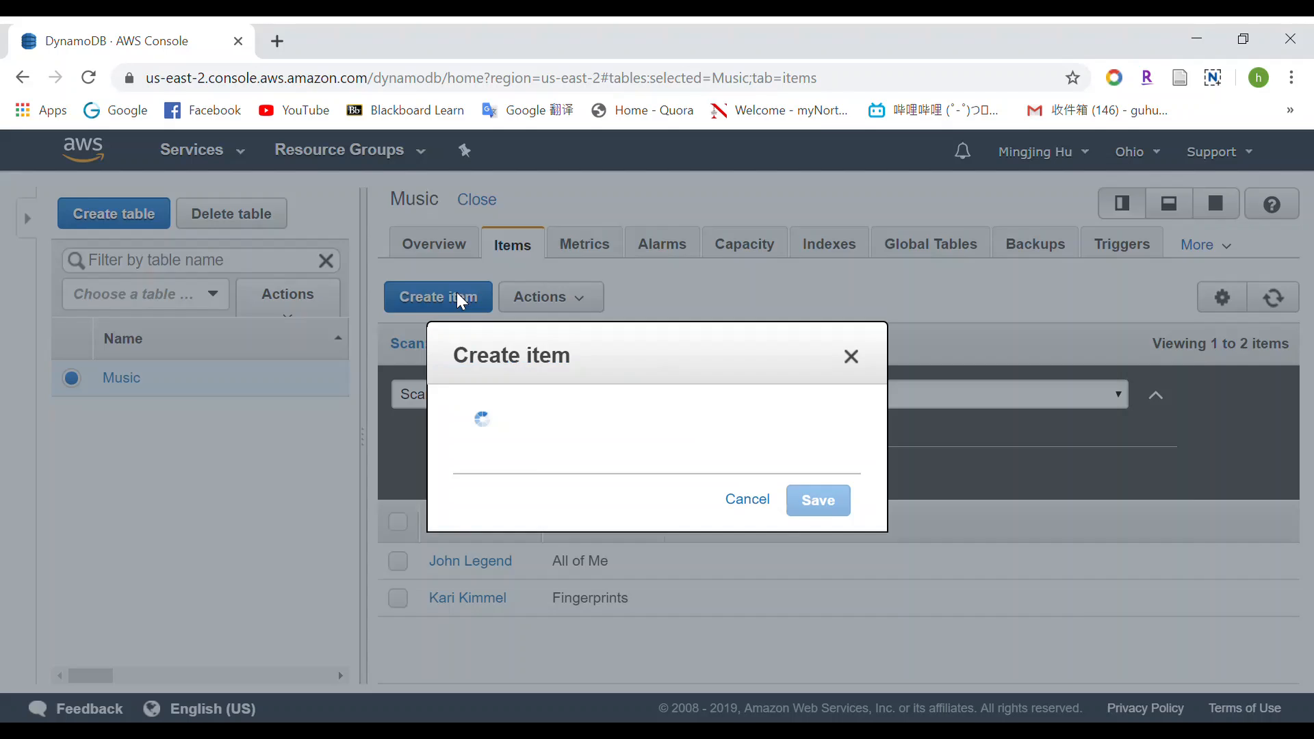
{"action": "left_click", "coordinate": [391, 356]}
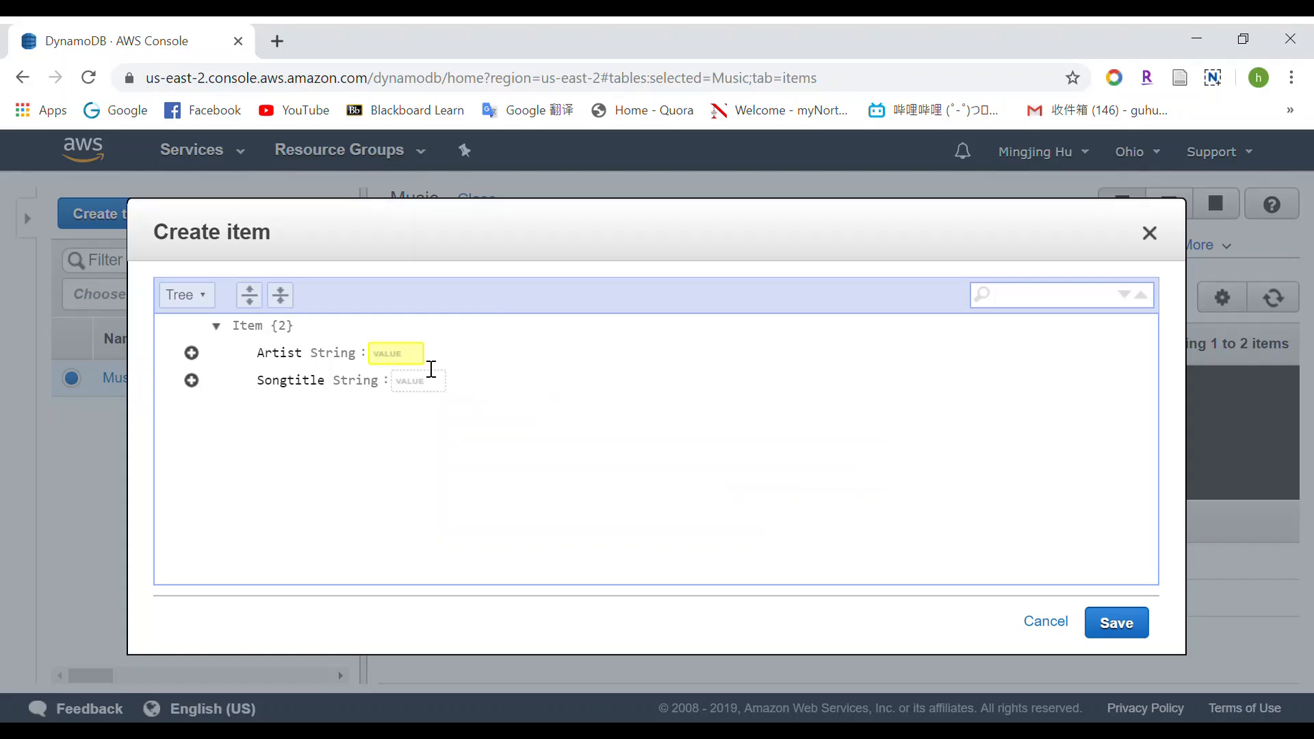
{"action": "type", "text": "Taylor Swift"}
{"action": "left_click", "coordinate": [431, 383]}
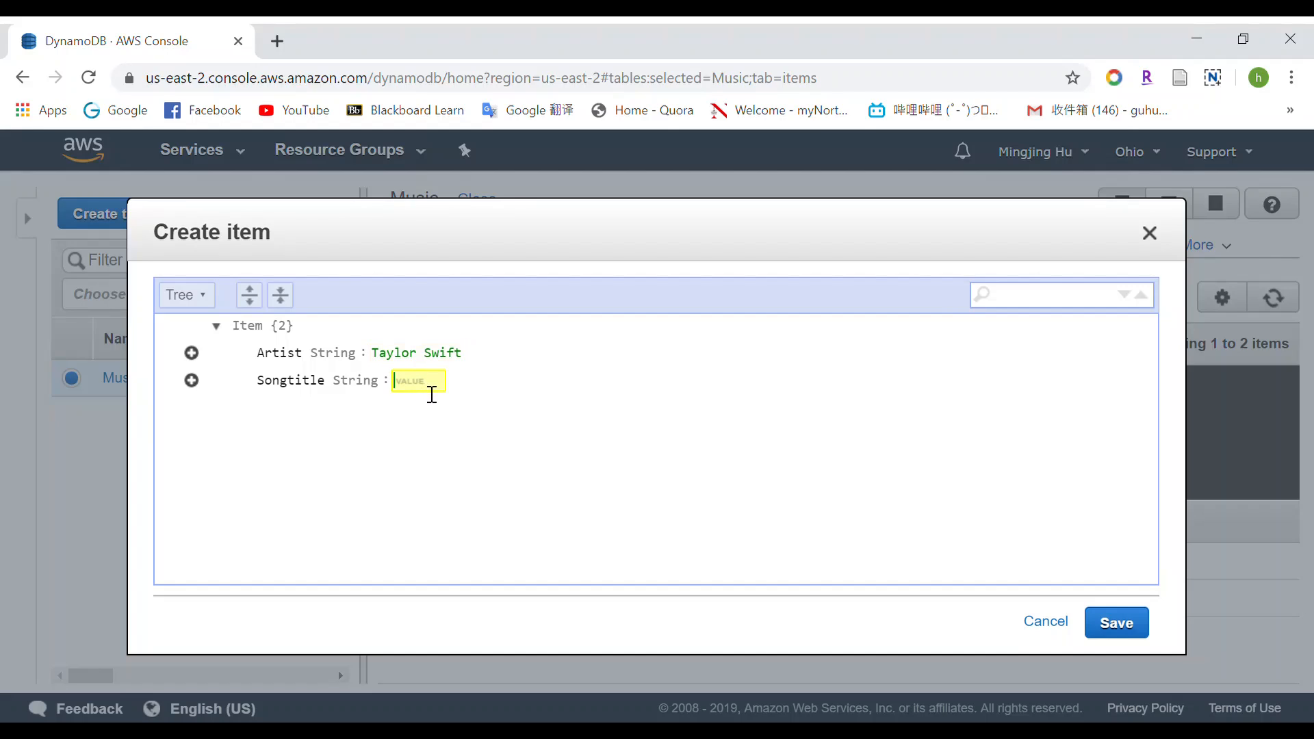
{"action": "type", "text": "Love Story"}
{"action": "left_click", "coordinate": [1117, 625]}
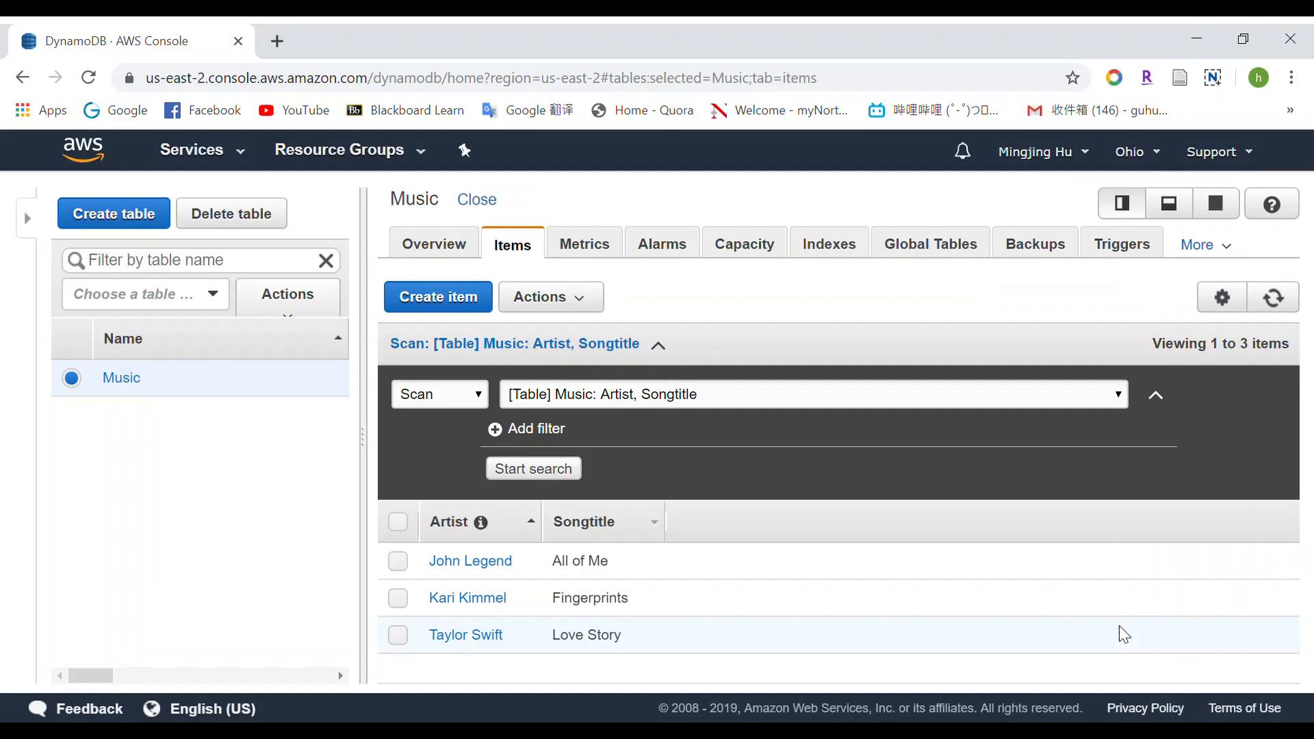
Add an item to the Music table with Artist Taylor Swift and Songtitle Back to December
{"action": "left_click", "coordinate": [464, 306]}
{"action": "left_click", "coordinate": [414, 354]}
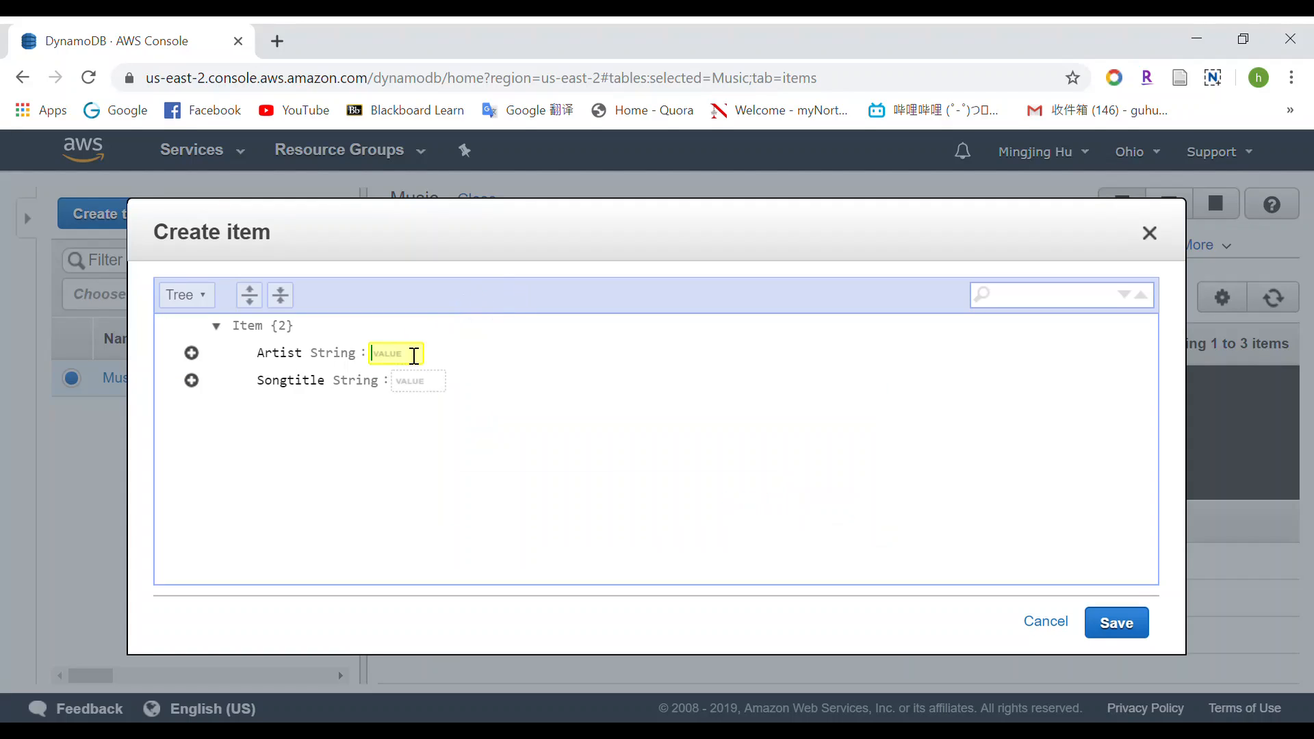
{"action": "type", "text": "Taylor Swift"}
{"action": "left_click", "coordinate": [418, 382]}
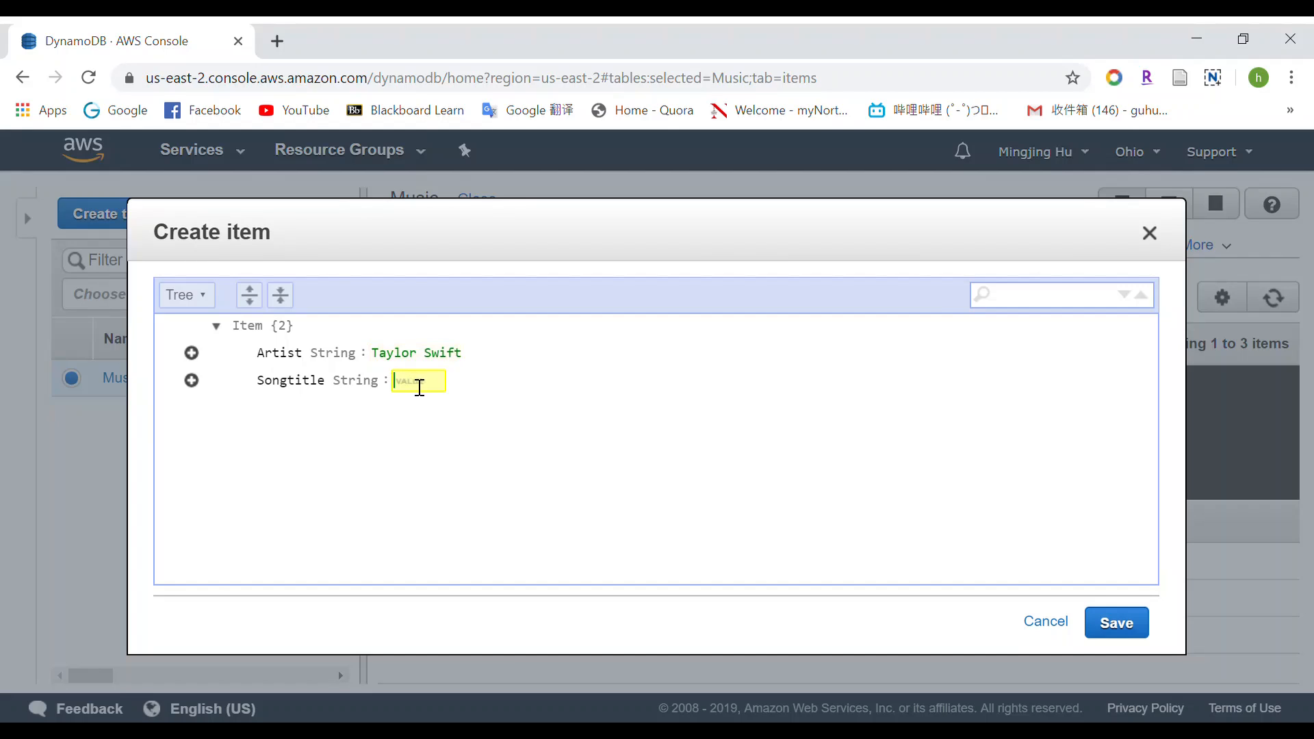
{"action": "type", "text": "Back to Decmbe"}
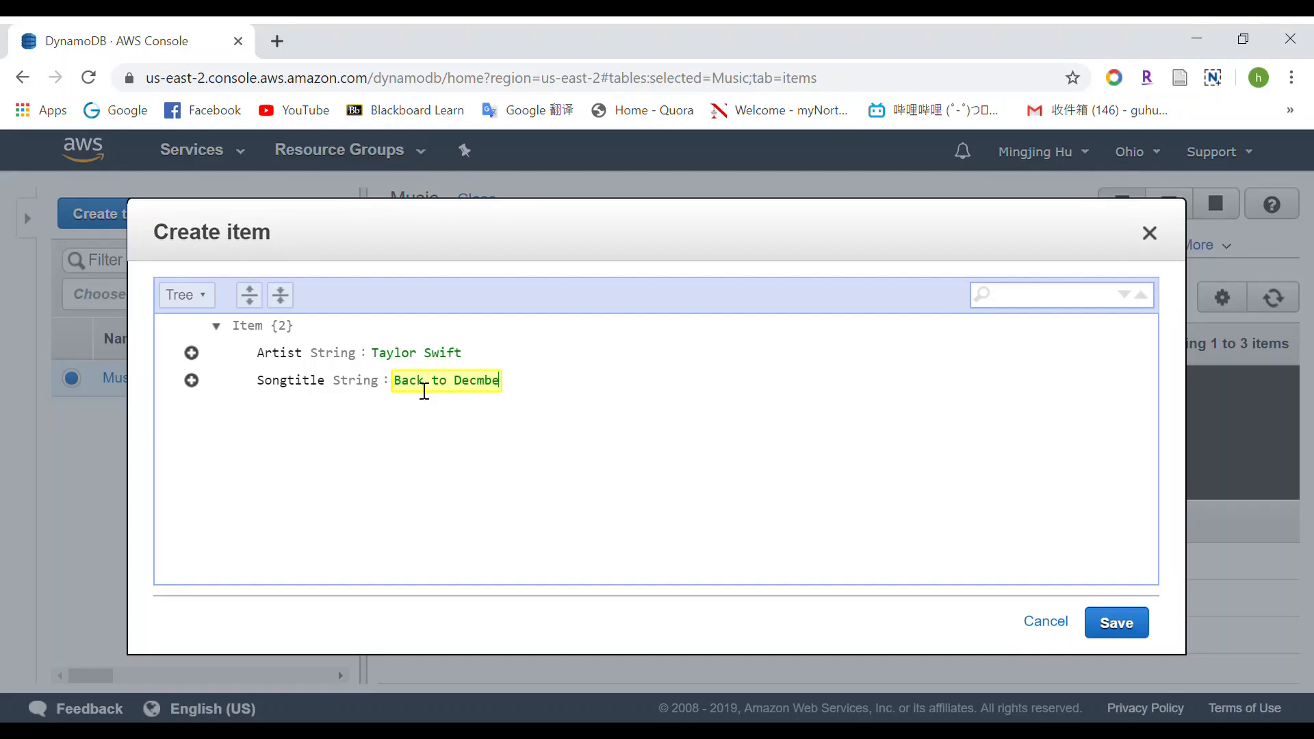
{"action": "type", "text": "r"}
{"action": "type", "text": "e"}
{"action": "left_click", "coordinate": [1117, 624]}
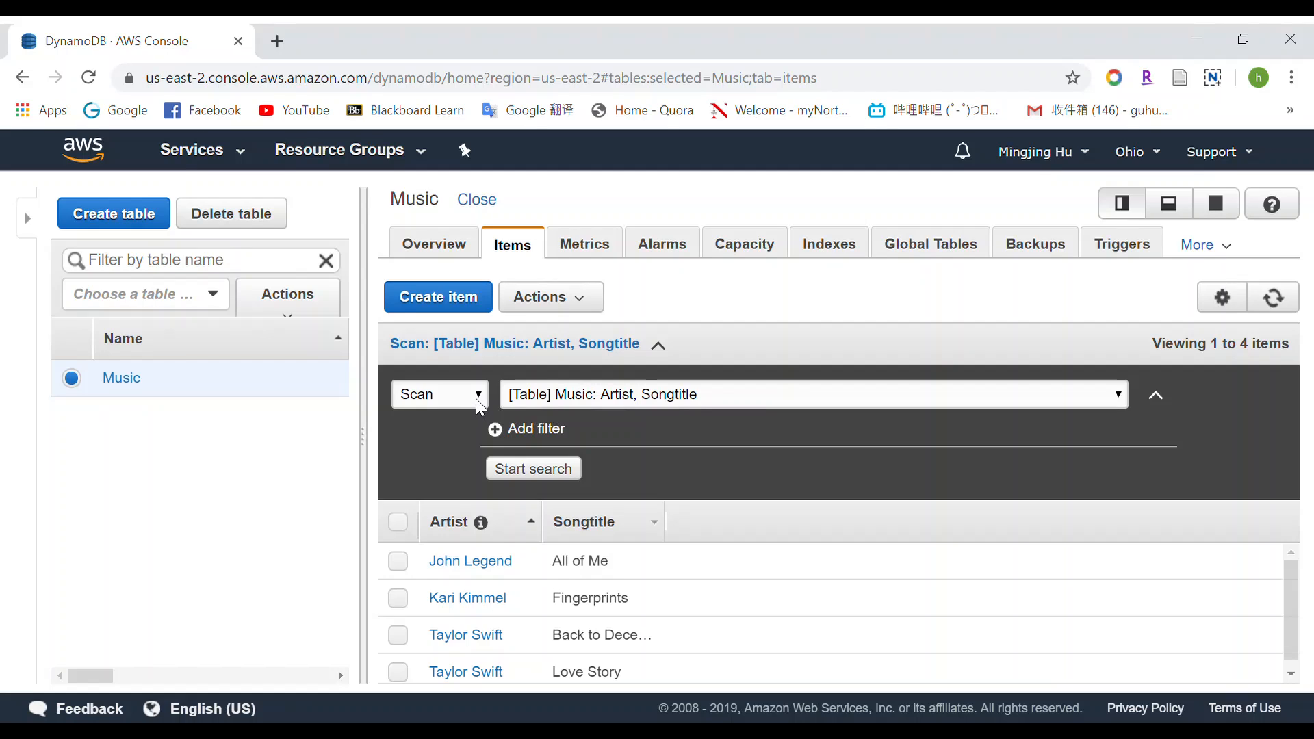
Query the Music table for items whose Artist partition key equals Taylor Swift
{"action": "left_click", "coordinate": [416, 441]}
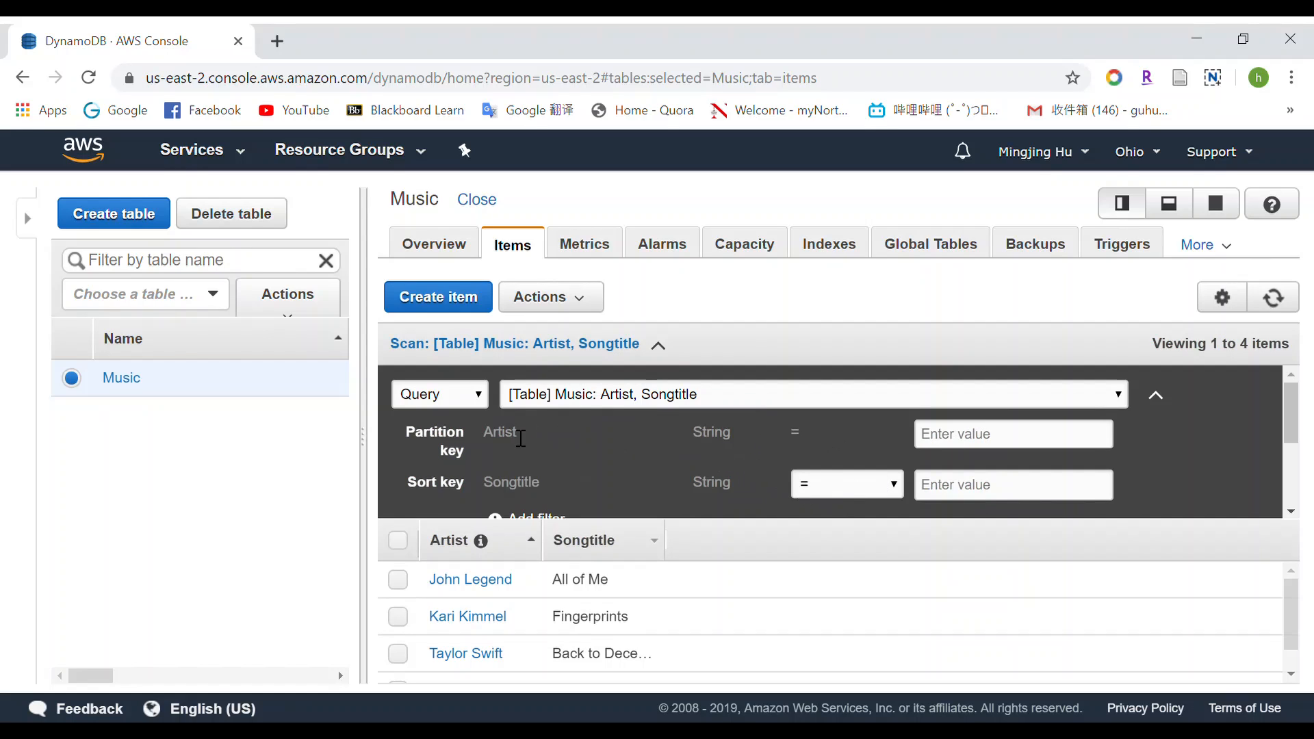
{"action": "left_click", "coordinate": [1047, 444]}
{"action": "type", "text": "Taylor Swift"}
{"action": "scroll", "coordinate": [731, 437], "scroll_direction": "down", "scroll_amount": 3}
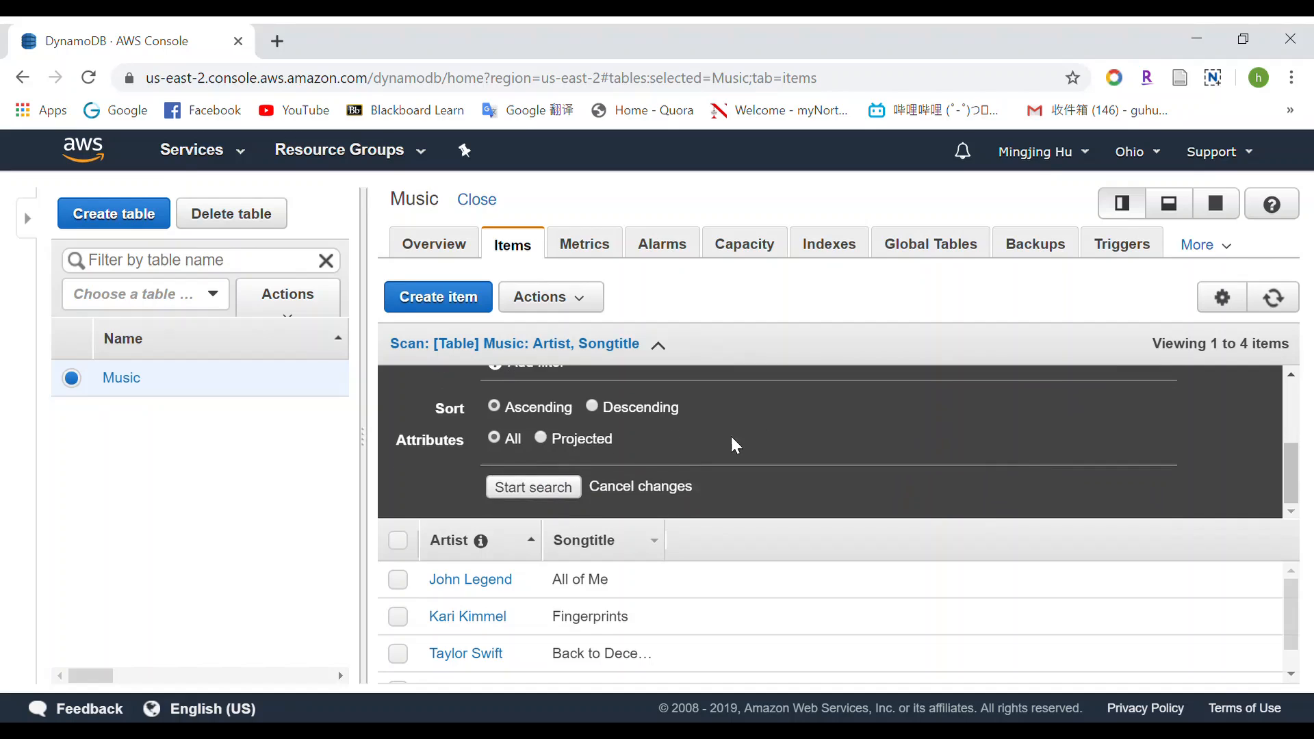
{"action": "left_click", "coordinate": [534, 487]}
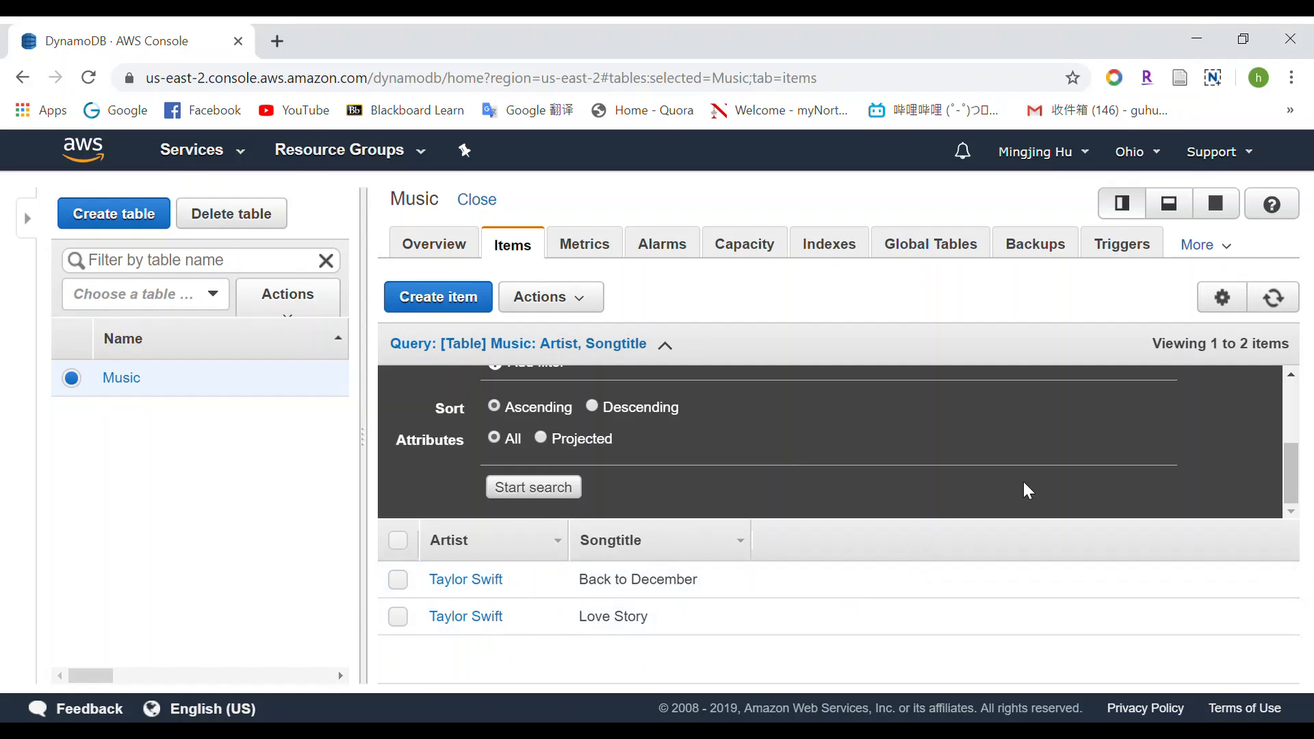
Narrow the Taylor Swift query to items whose Songtitle sort key begins with B and run it
{"action": "scroll", "coordinate": [1023, 490], "scroll_direction": "up", "scroll_amount": 3}
{"action": "scroll", "coordinate": [907, 490], "scroll_direction": "up", "scroll_amount": 1}
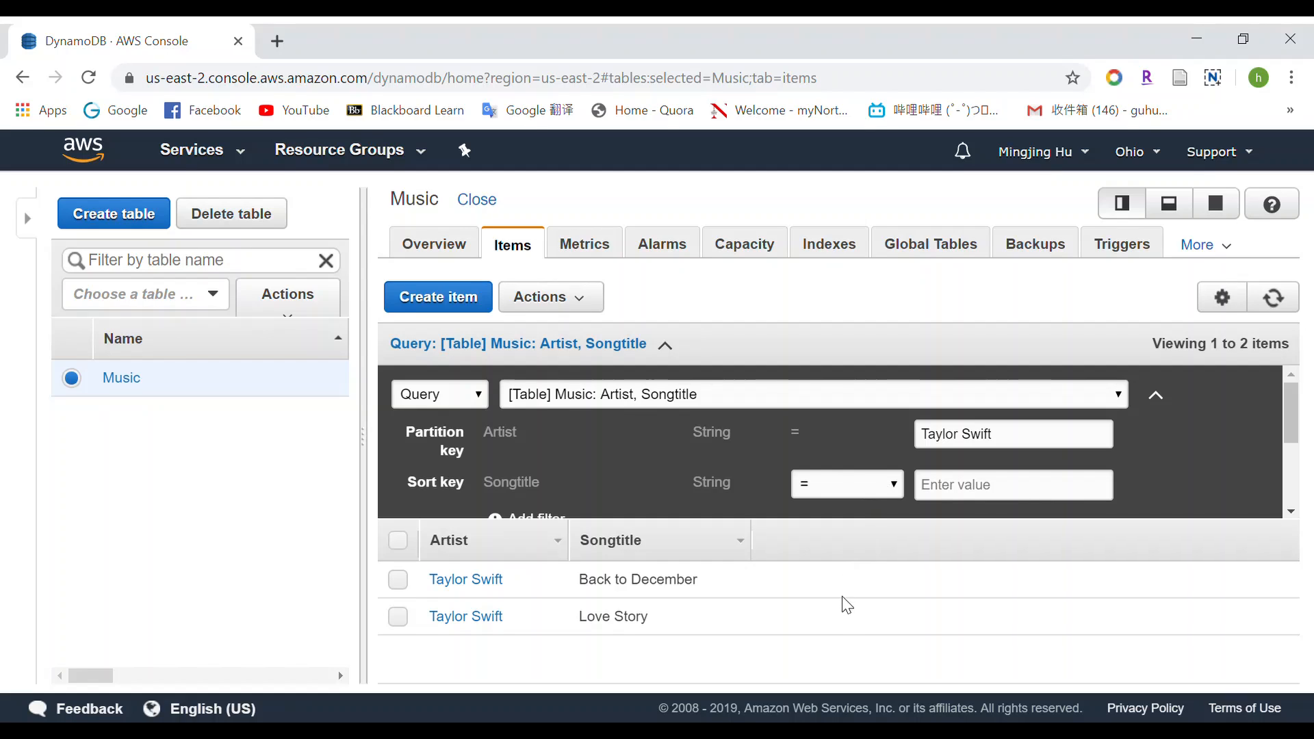
{"action": "left_click", "coordinate": [847, 620]}
{"action": "left_click", "coordinate": [953, 498]}
{"action": "type", "text": "A"}
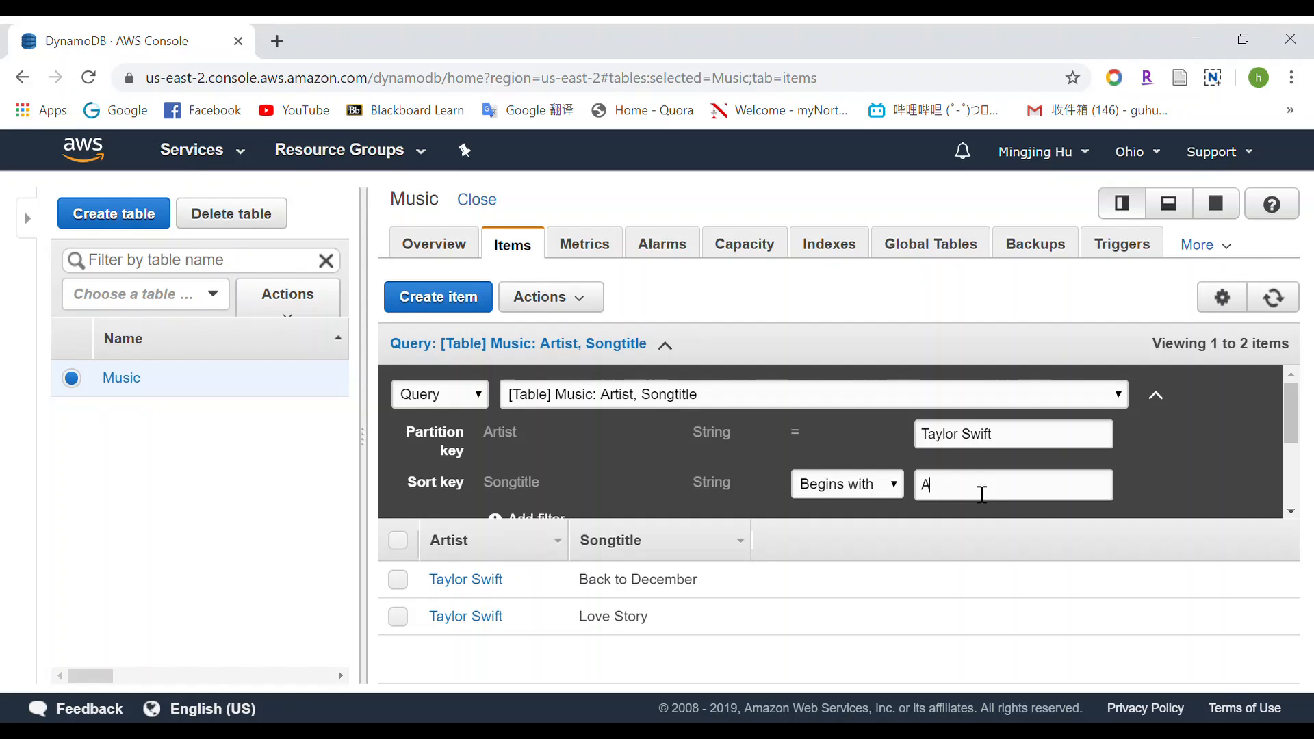
{"action": "key", "text": "BackSpace"}
{"action": "type", "text": "B"}
{"action": "scroll", "coordinate": [1027, 452], "scroll_direction": "down", "scroll_amount": 3}
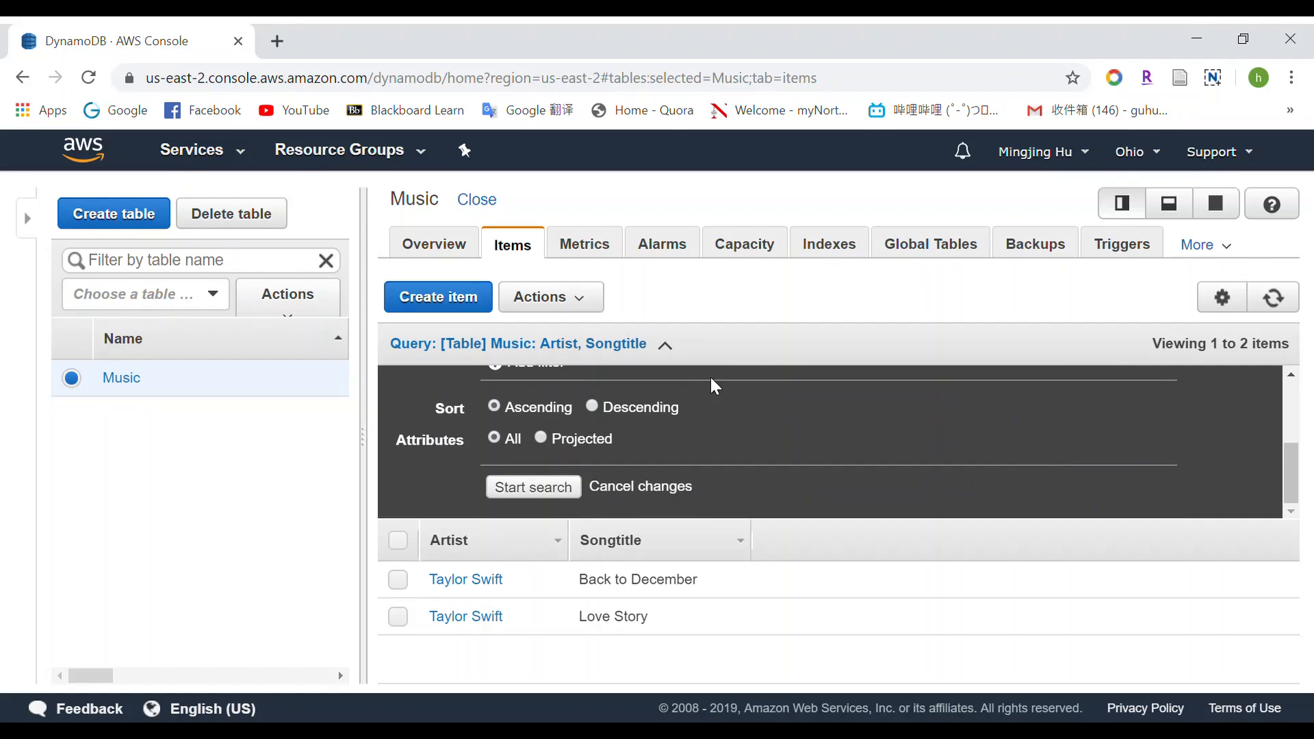
{"action": "left_click", "coordinate": [567, 487]}
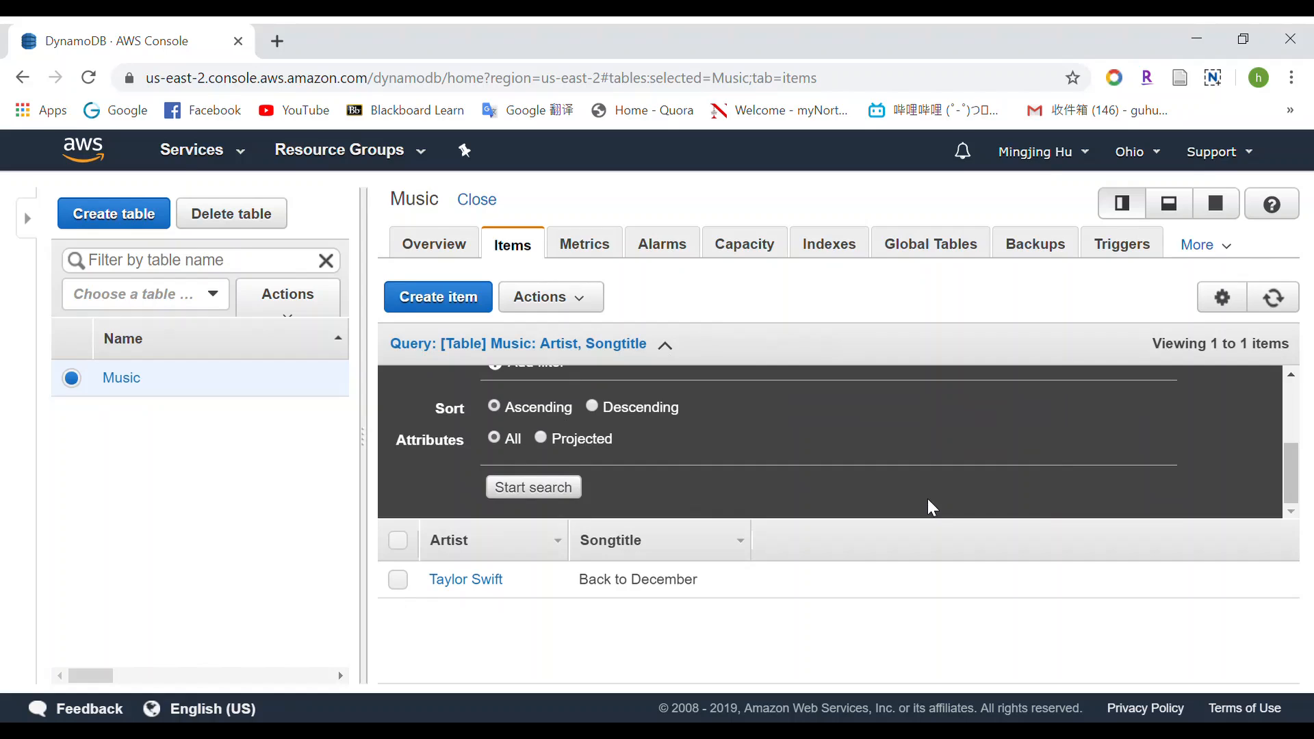
Review the query settings, switch the search back to Scan and run it on the whole Music table
{"action": "scroll", "coordinate": [1186, 484], "scroll_direction": "up", "scroll_amount": 3}
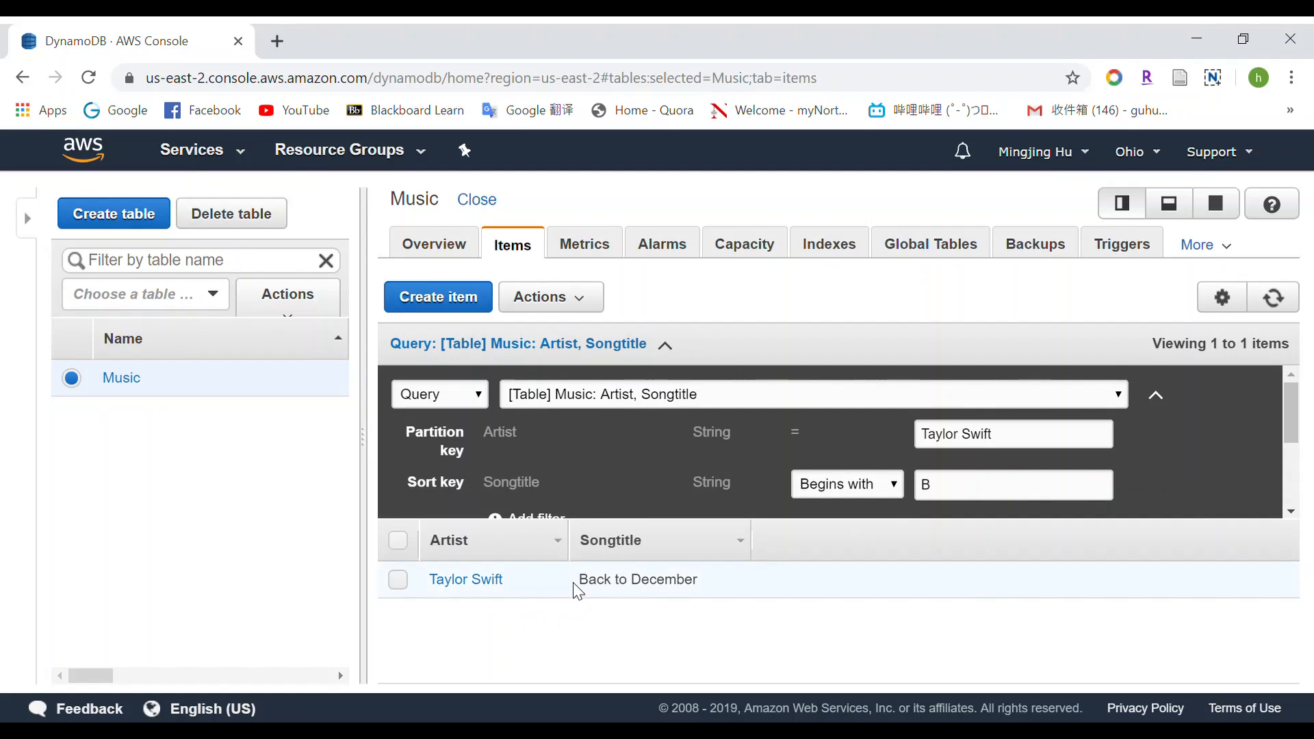
{"action": "scroll", "coordinate": [1126, 437], "scroll_direction": "down", "scroll_amount": 2}
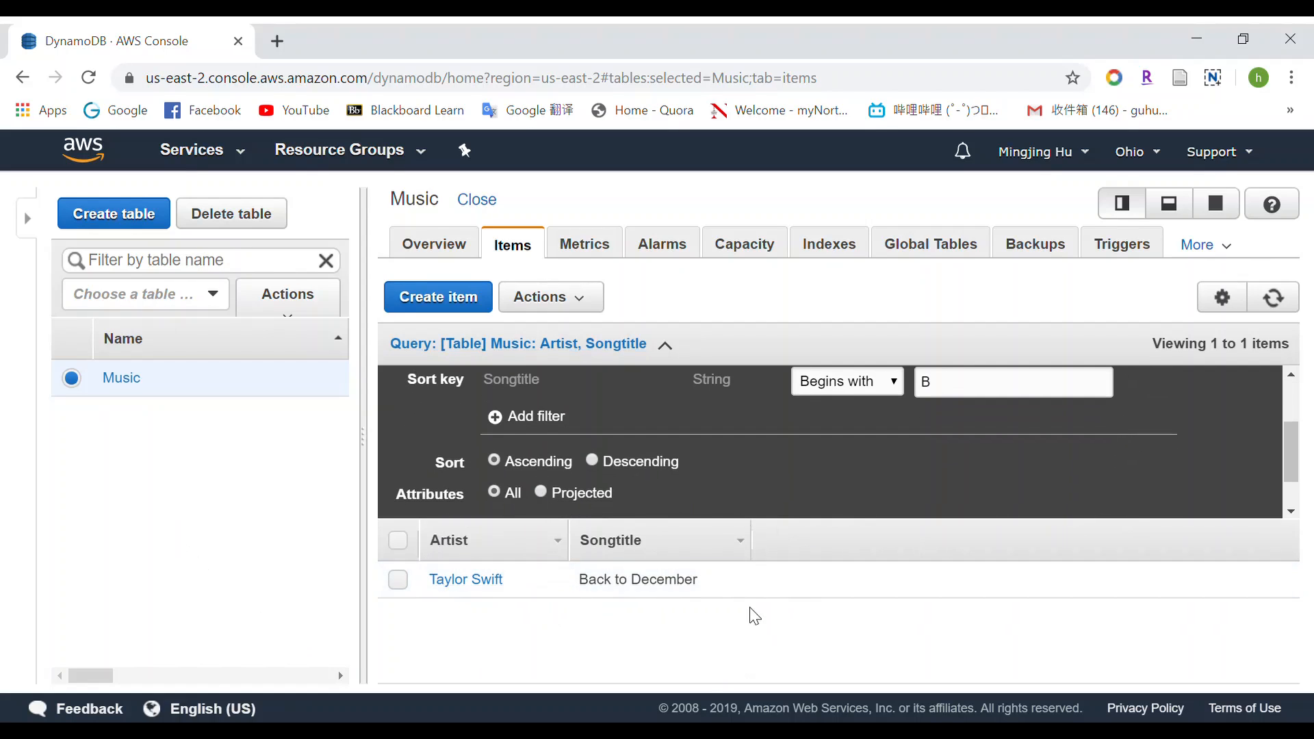
{"action": "scroll", "coordinate": [819, 483], "scroll_direction": "up", "scroll_amount": 3}
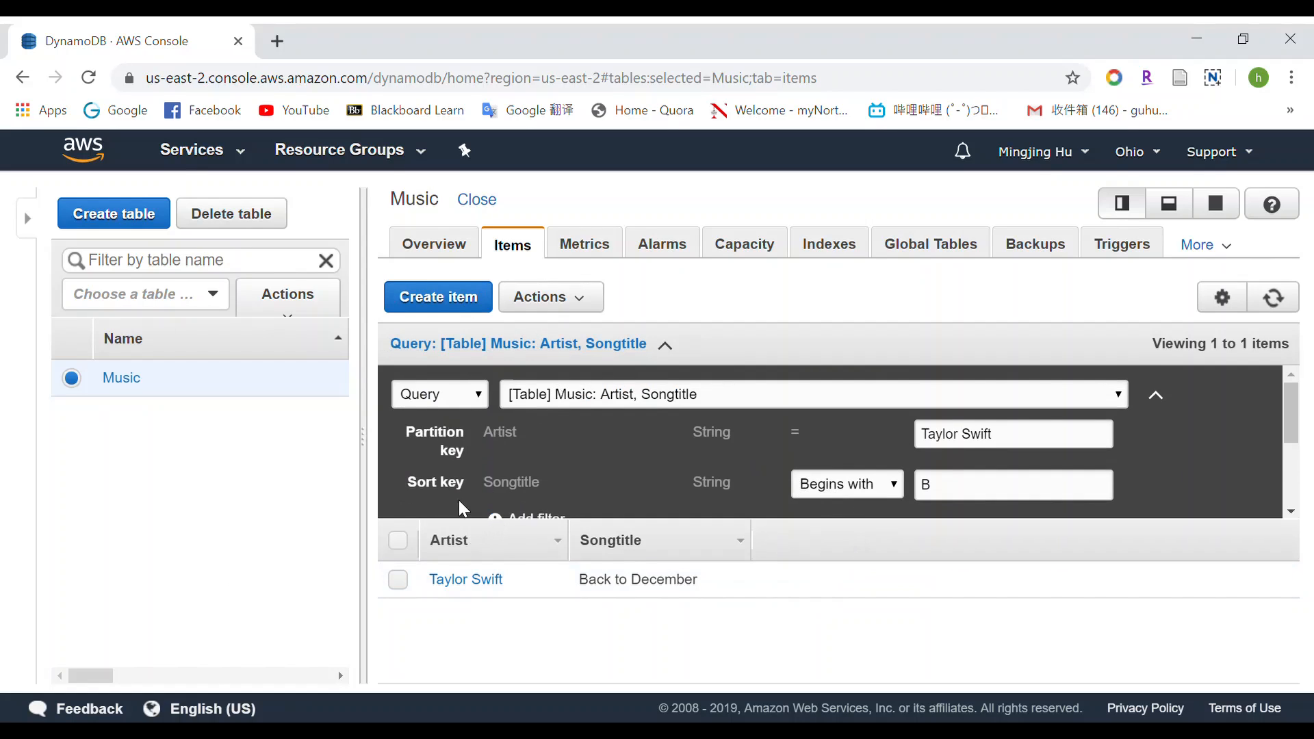
{"action": "scroll", "coordinate": [730, 455], "scroll_direction": "down", "scroll_amount": 3}
{"action": "scroll", "coordinate": [717, 442], "scroll_direction": "up", "scroll_amount": 3}
{"action": "left_click", "coordinate": [449, 401]}
{"action": "left_click", "coordinate": [437, 421]}
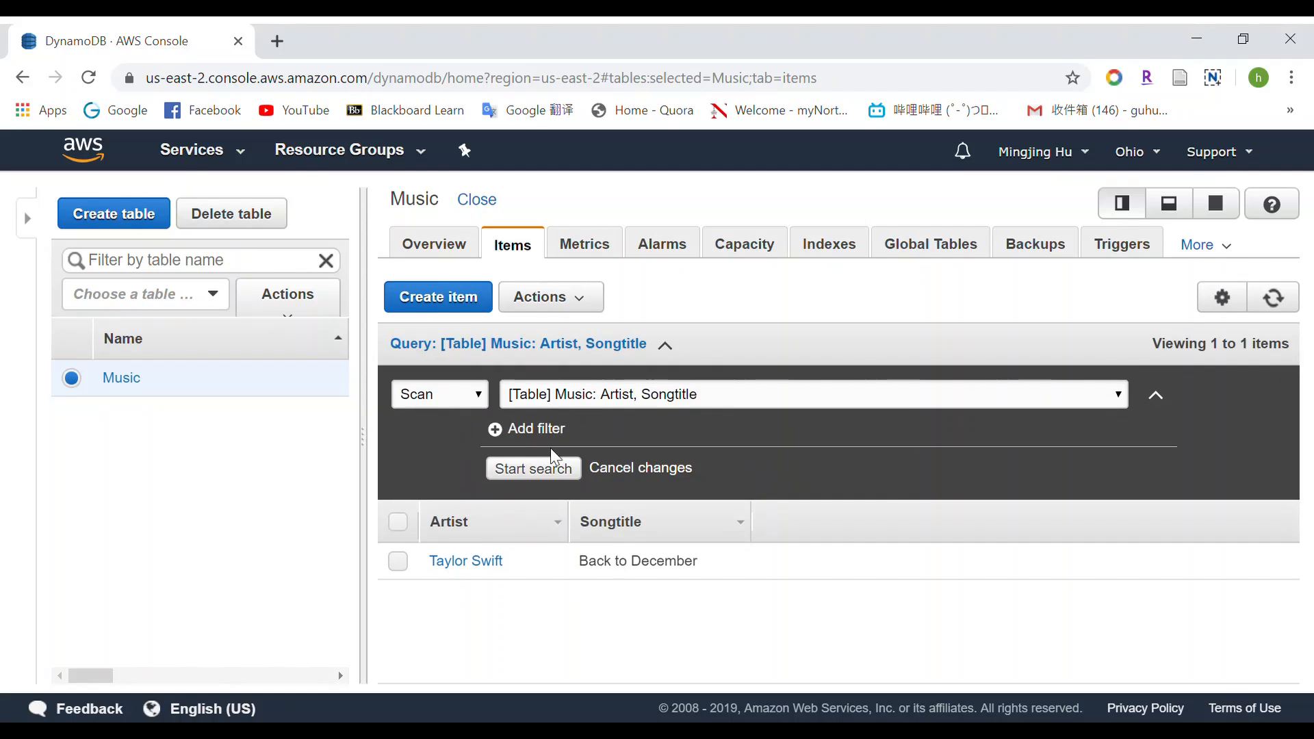
{"action": "left_click", "coordinate": [568, 480]}
Delete the Taylor Swift item with Songtitle Love Story from the Music table
{"action": "scroll", "coordinate": [586, 647], "scroll_direction": "down", "scroll_amount": 1}
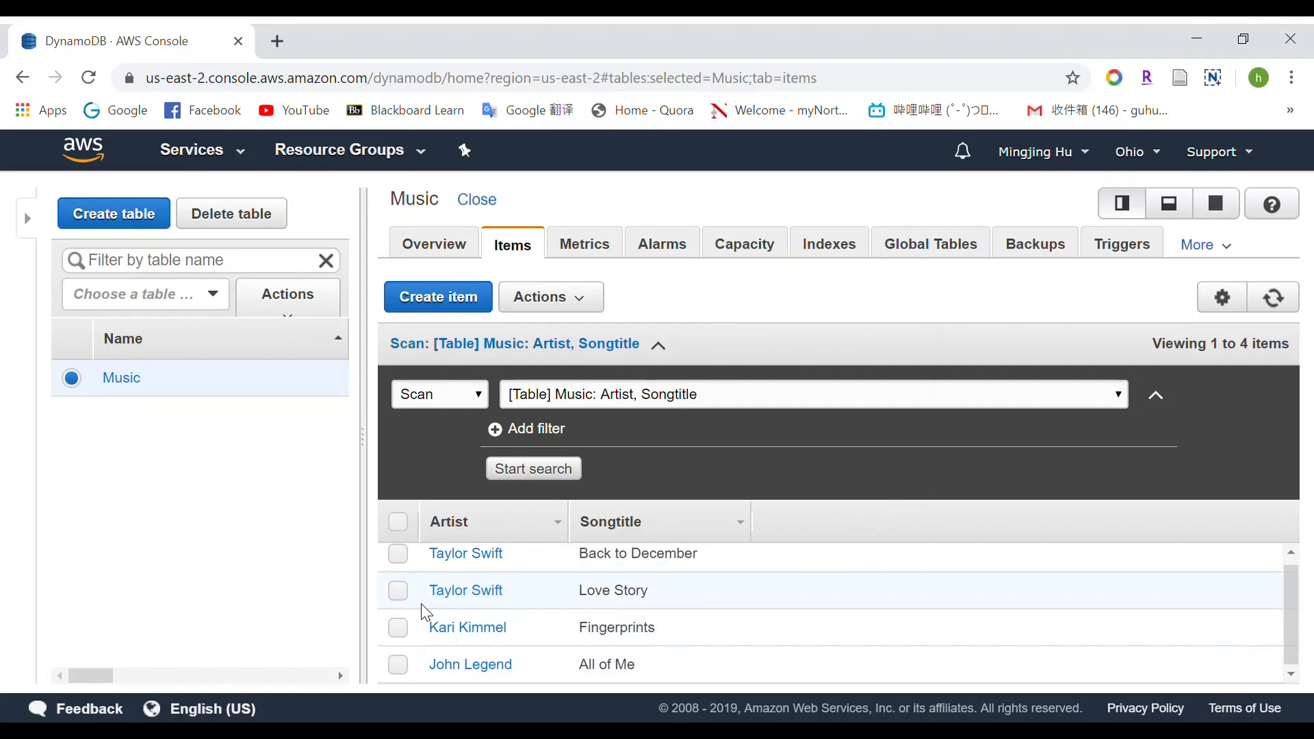
{"action": "left_click", "coordinate": [396, 592]}
{"action": "left_click", "coordinate": [586, 301]}
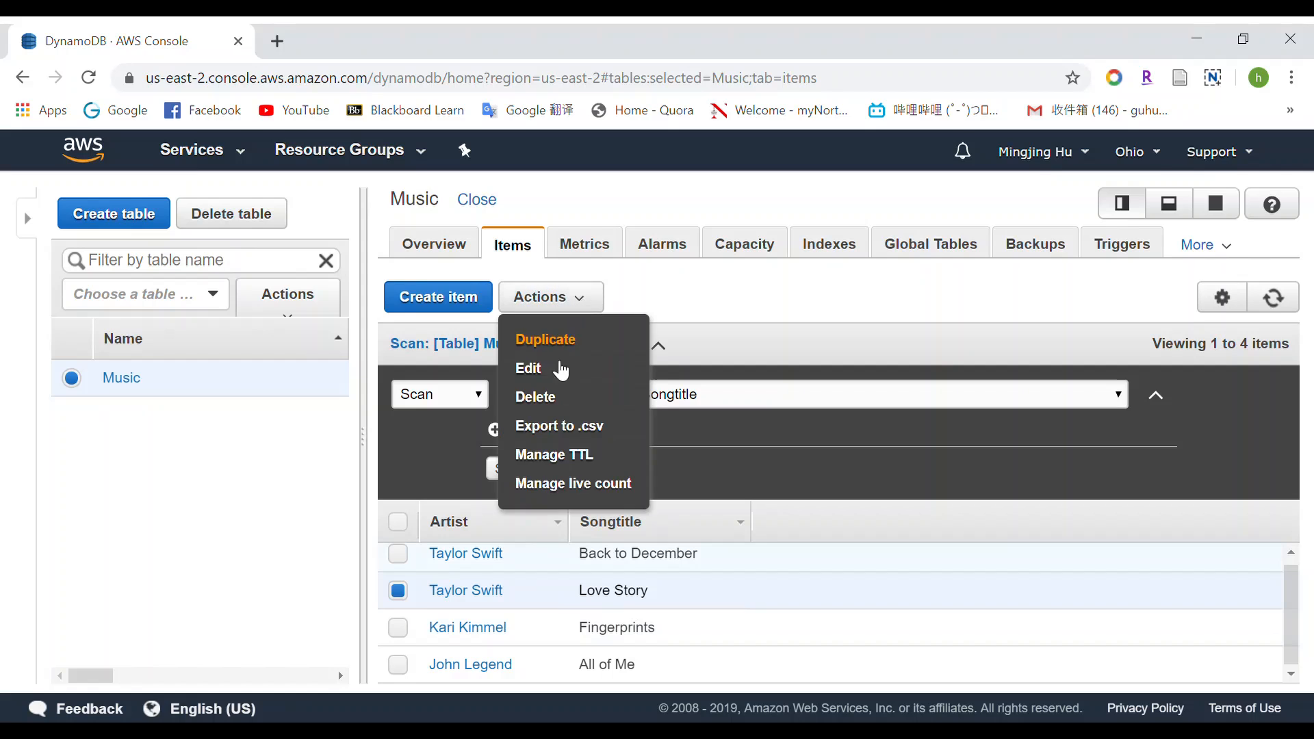
{"action": "left_click", "coordinate": [536, 397]}
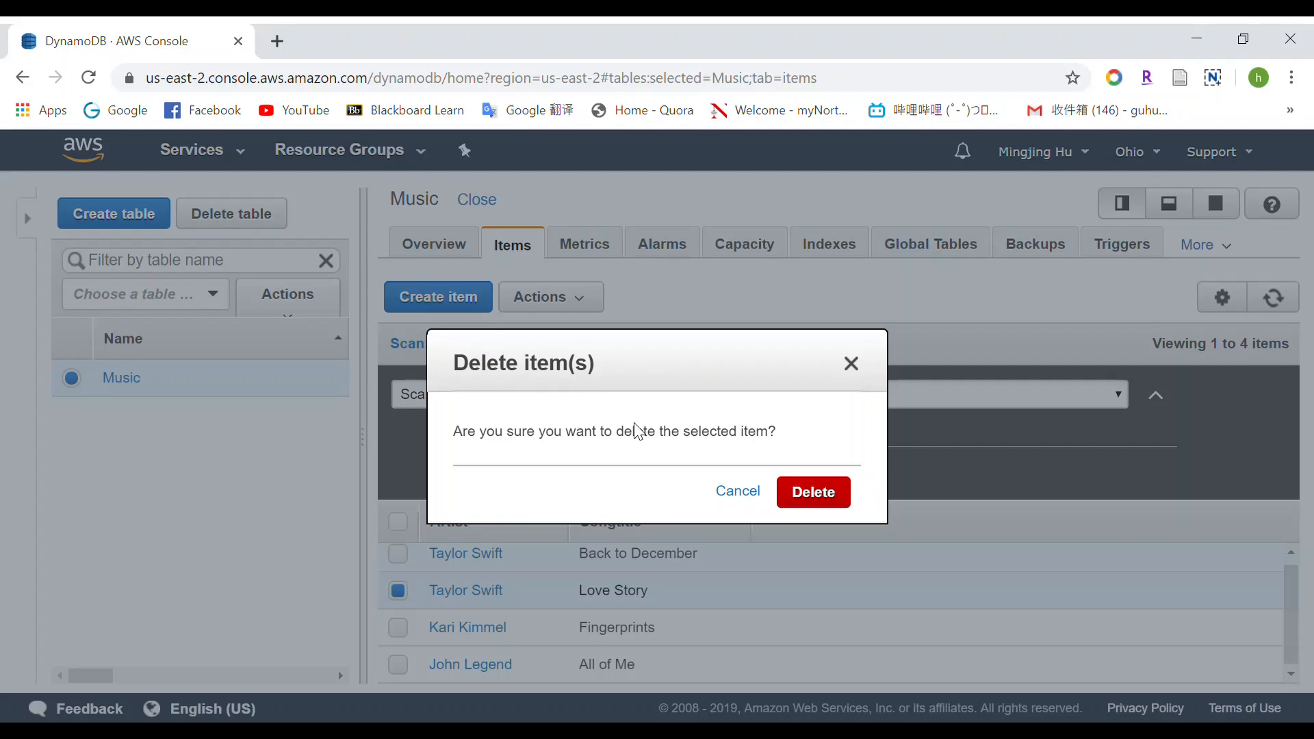
{"action": "left_click", "coordinate": [813, 495]}
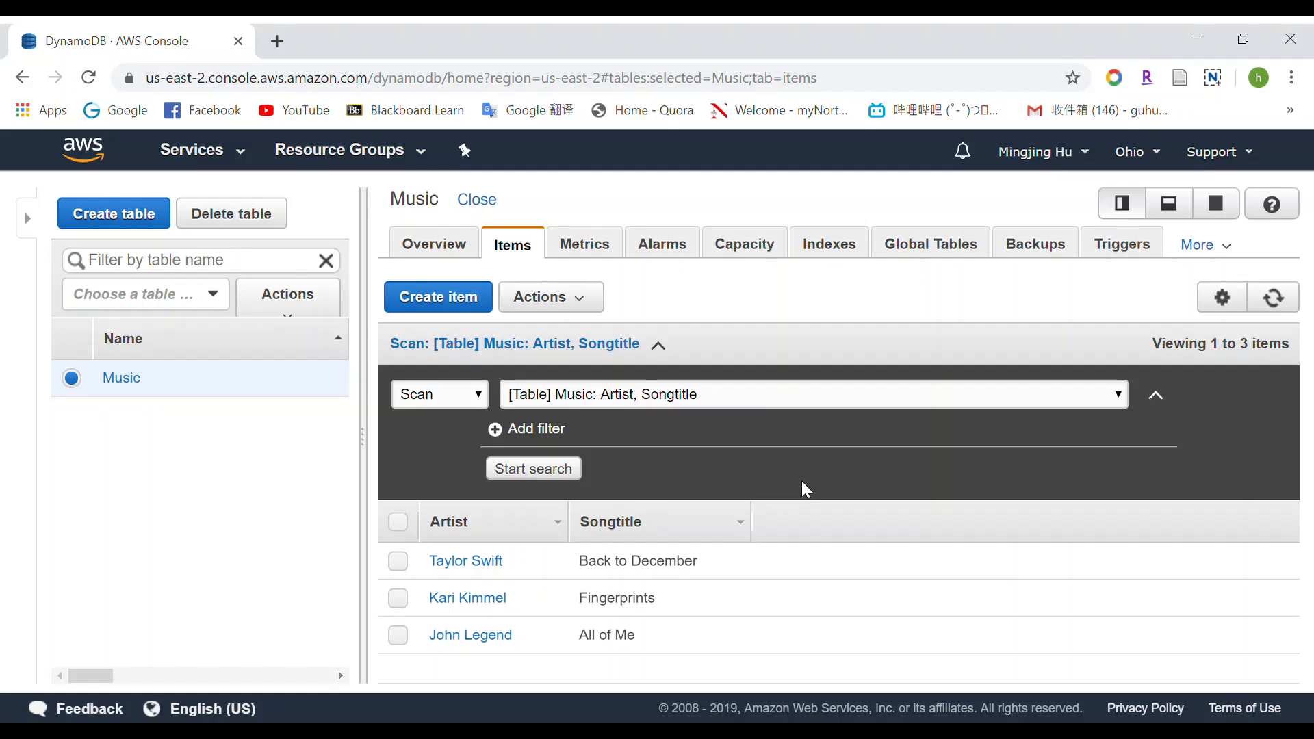
Delete the Music table together with all its CloudWatch alarms, without creating a backup
{"action": "left_click", "coordinate": [270, 218]}
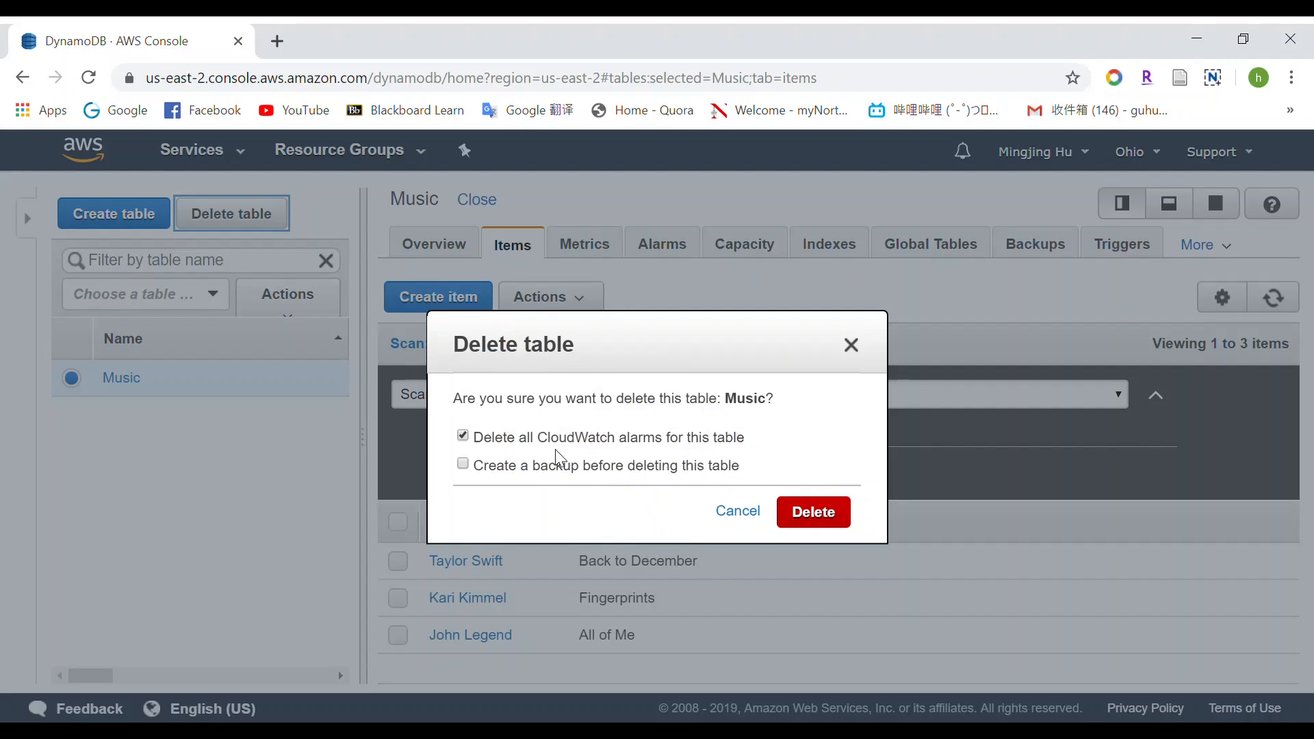
{"action": "left_click", "coordinate": [813, 520]}
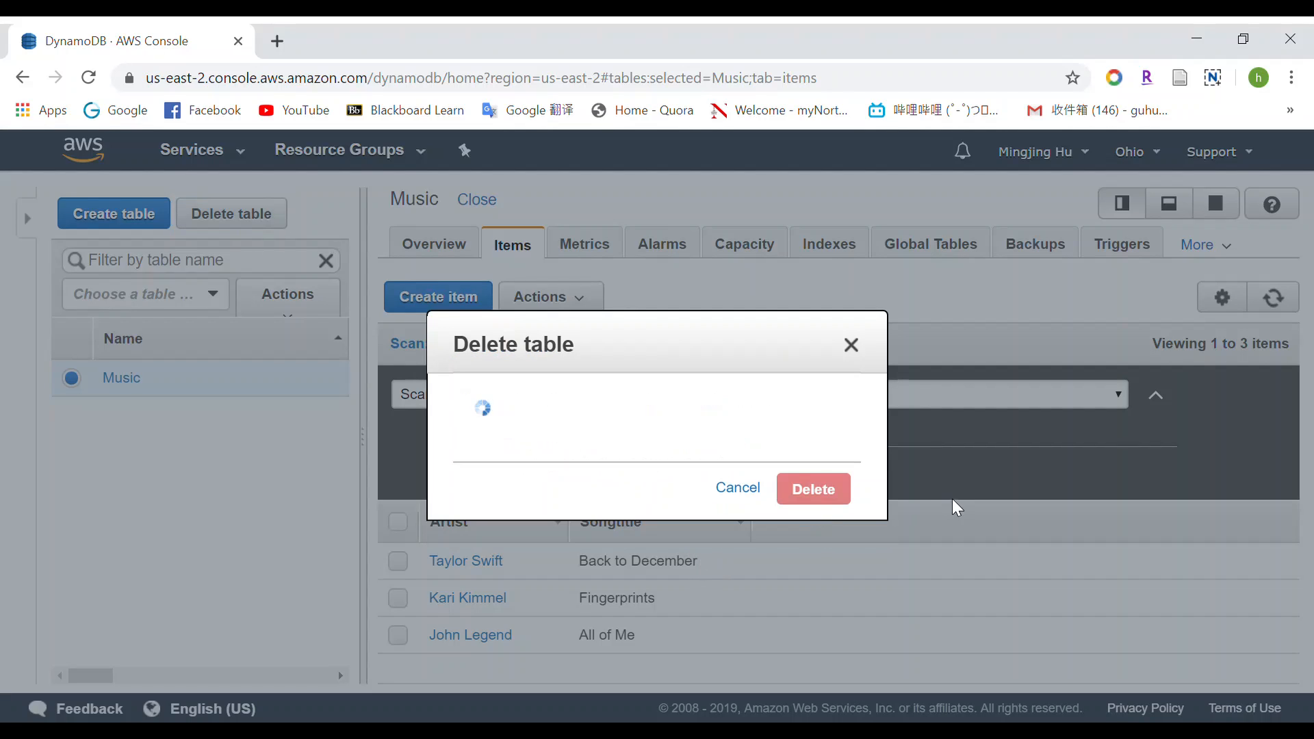